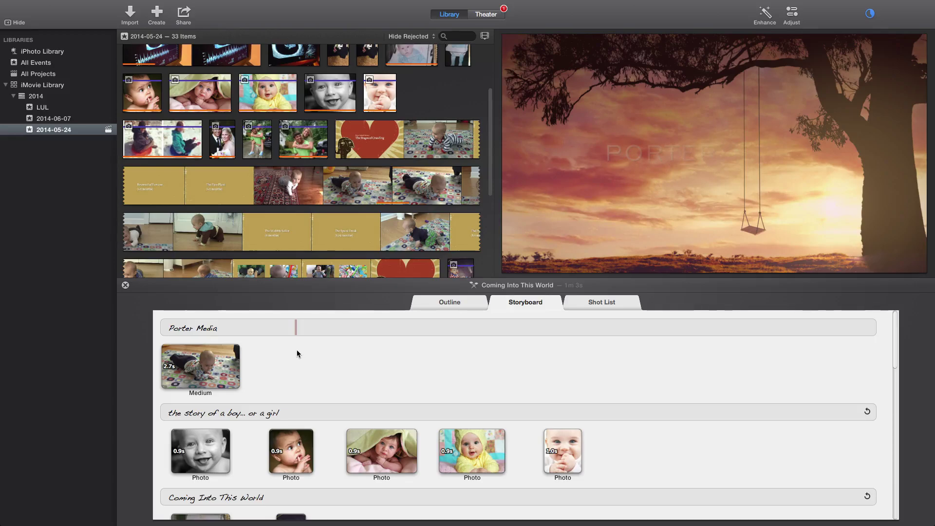
Start a new trailer and briefly preview the Blockbuster template.
scroll(287, 161, up, 5)
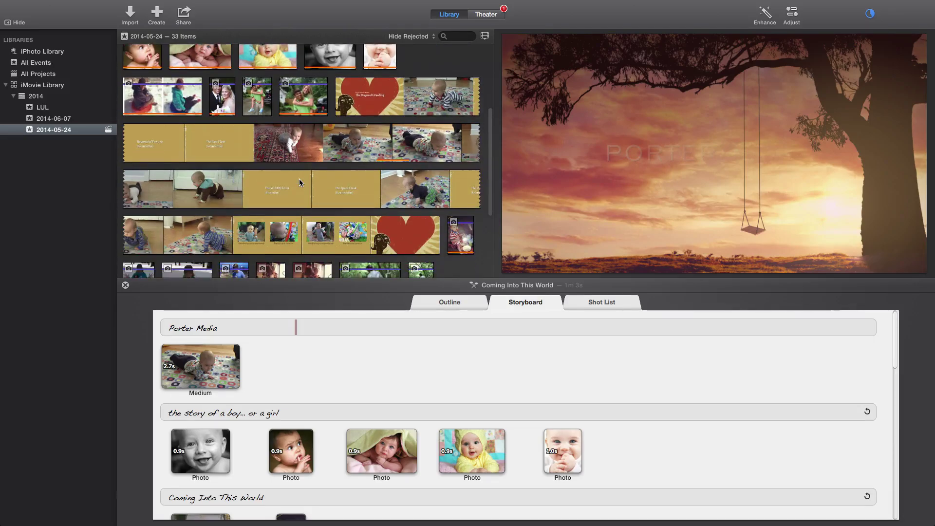
scroll(300, 182, down, 5)
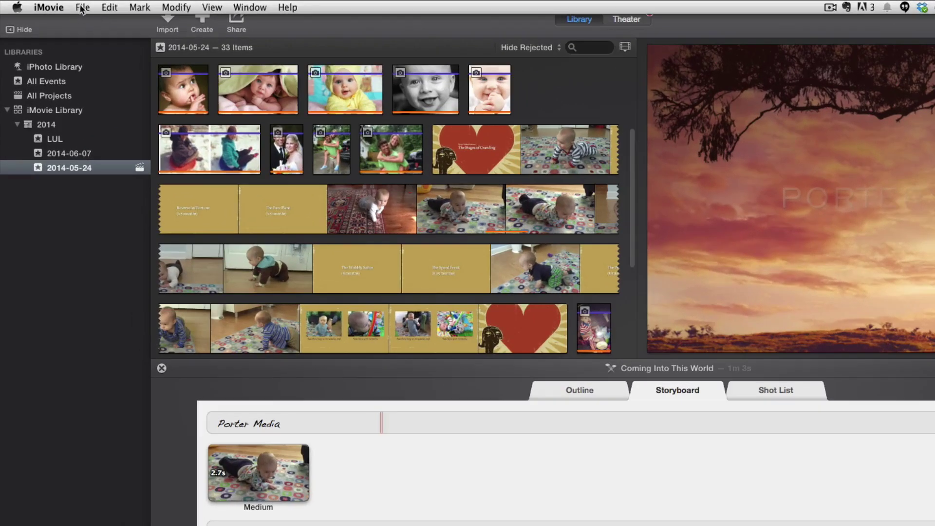
click(82, 7)
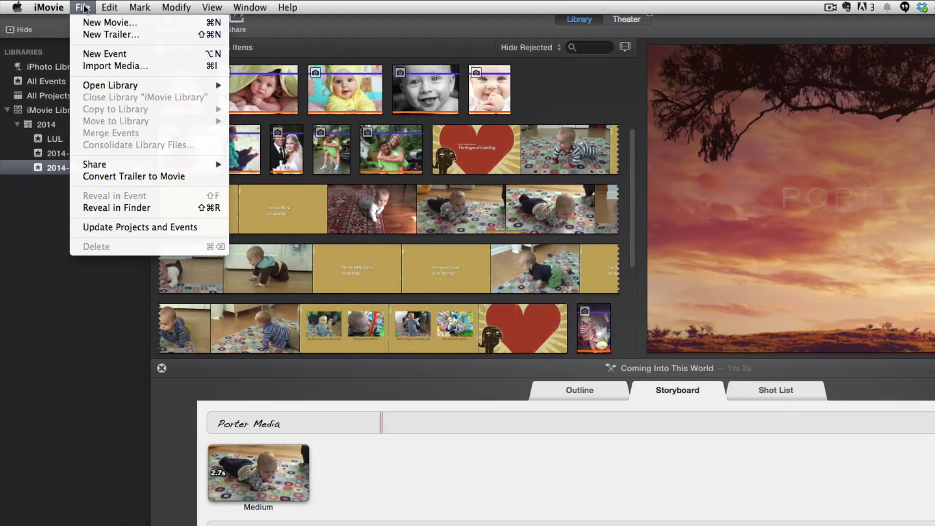
click(98, 32)
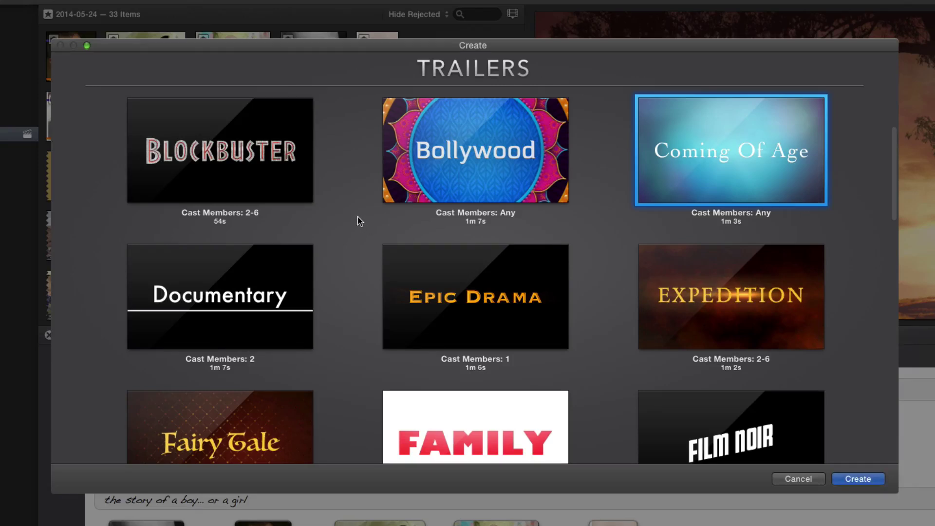
click(221, 151)
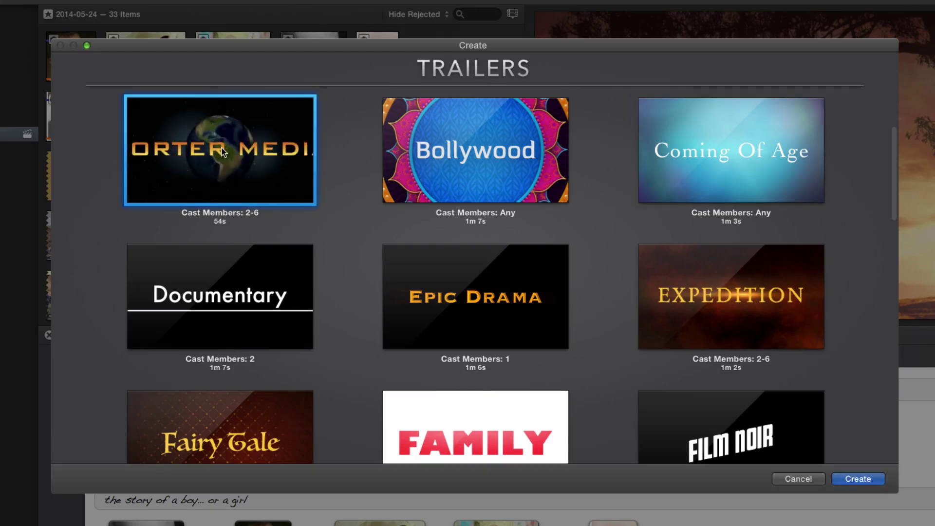
click(219, 152)
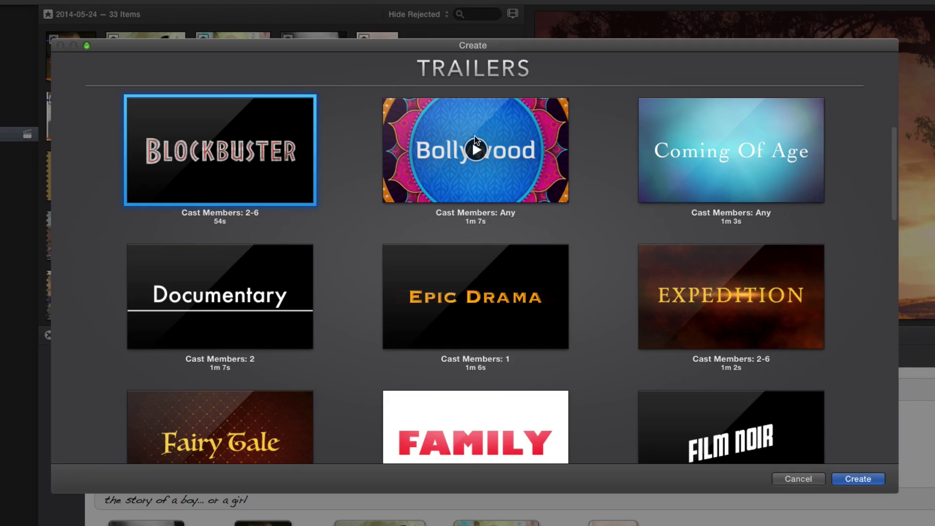
Mute the computer's sound, then select and preview the Fairy Tale template.
key(XF86AudioMute)
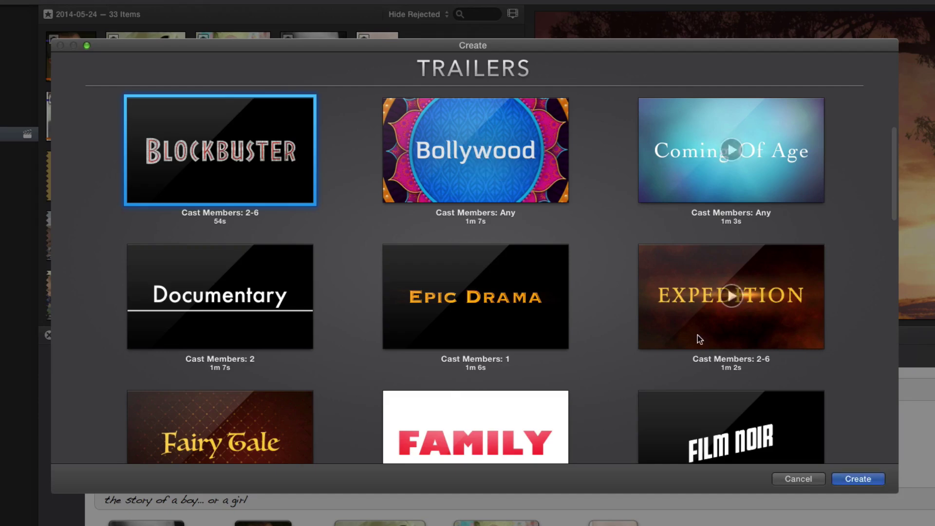
scroll(614, 290, down, 3)
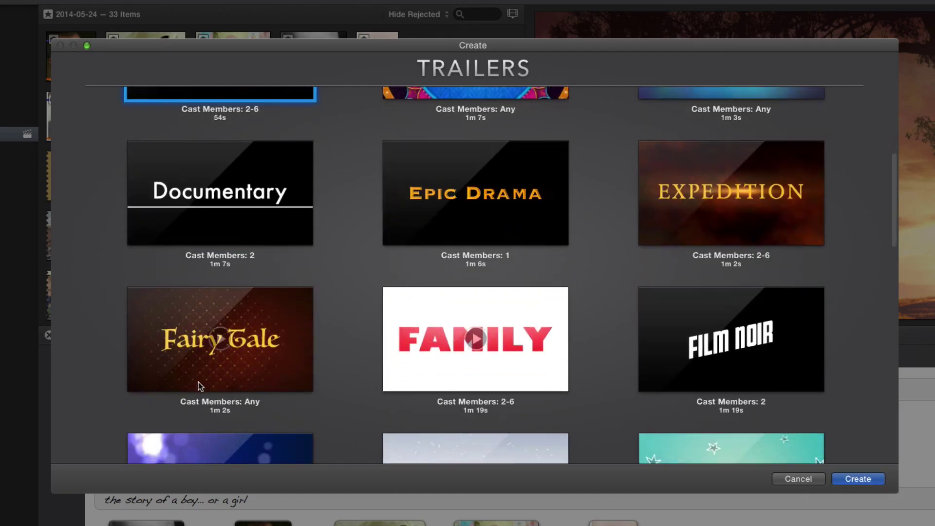
click(220, 339)
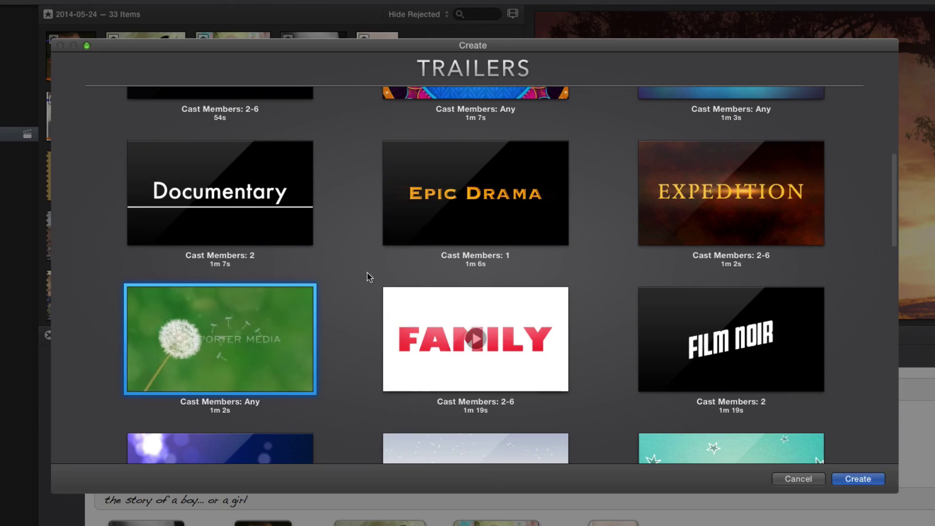
scroll(370, 317, down, 4)
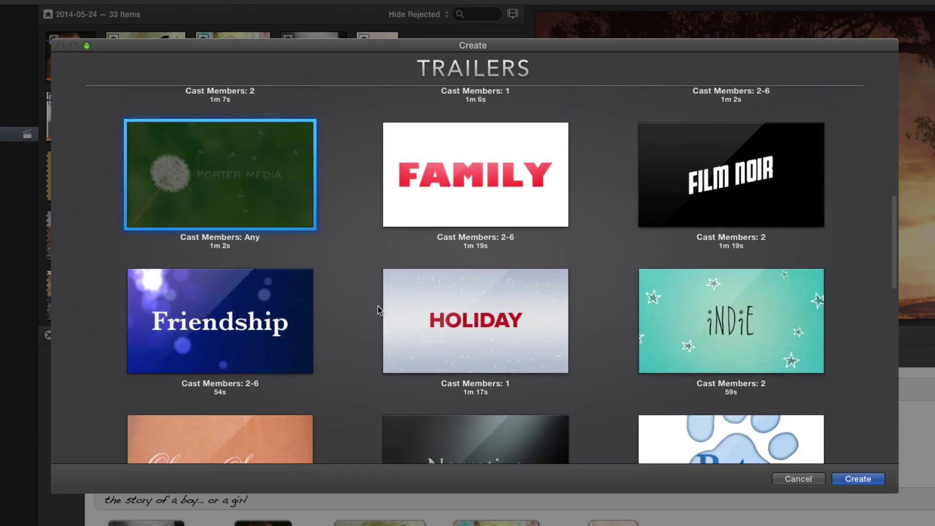
scroll(379, 311, up, 2)
scroll(378, 311, down, 5)
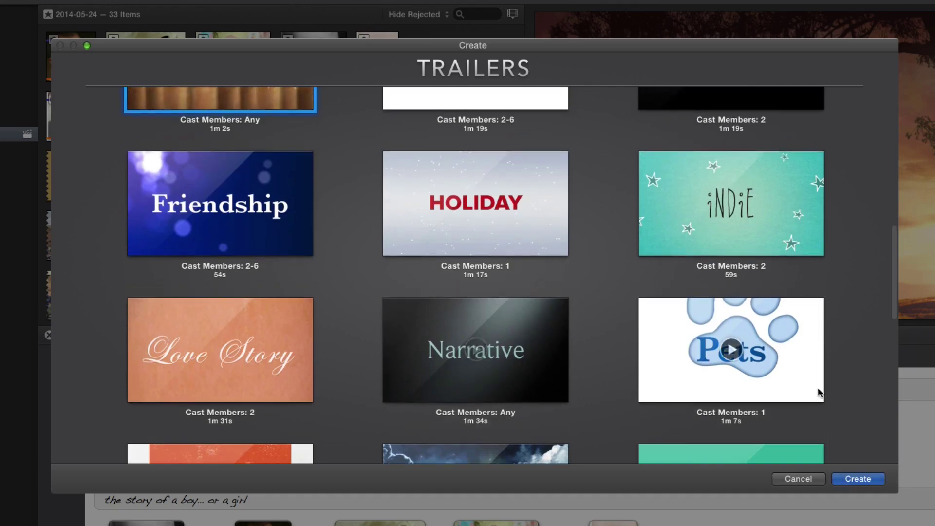
scroll(471, 330, up, 1)
scroll(472, 329, up, 2)
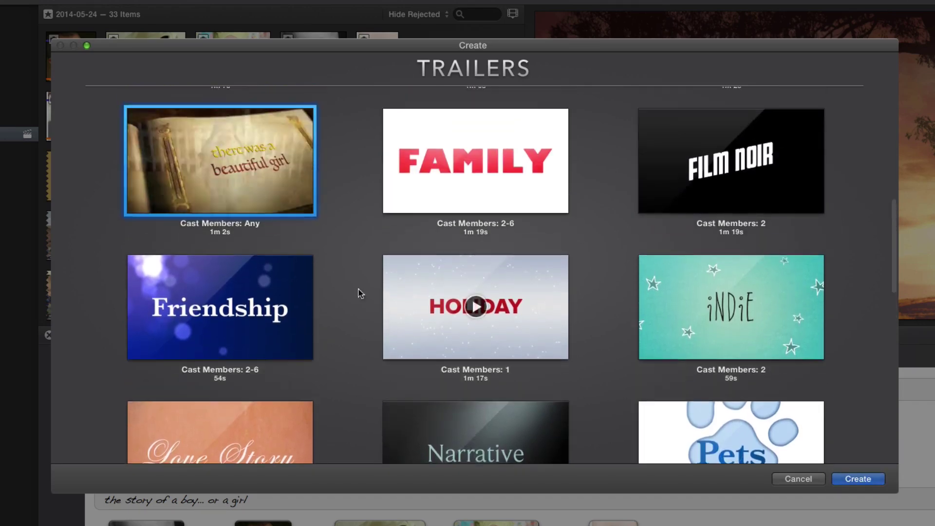
Create 'The Princess Tales' trailer from the Fairy Tale template and review its outline.
double_click(285, 207)
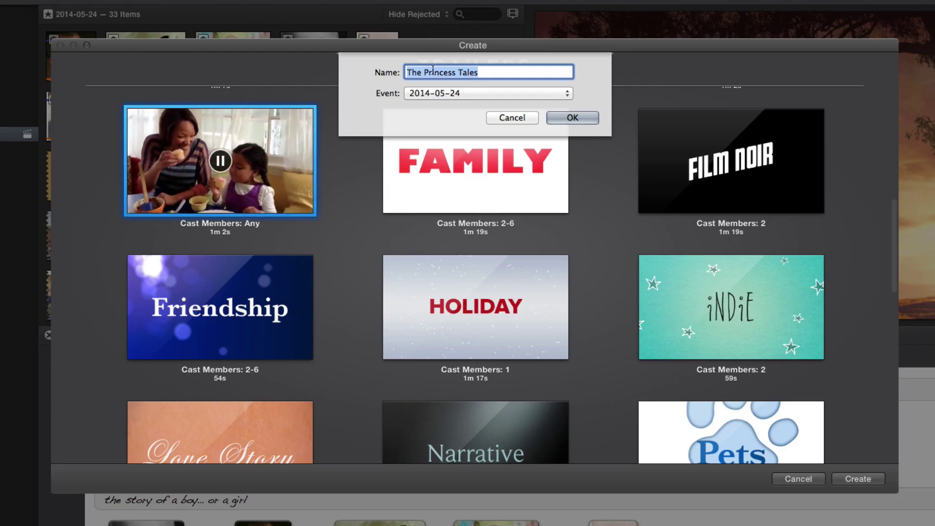
click(572, 118)
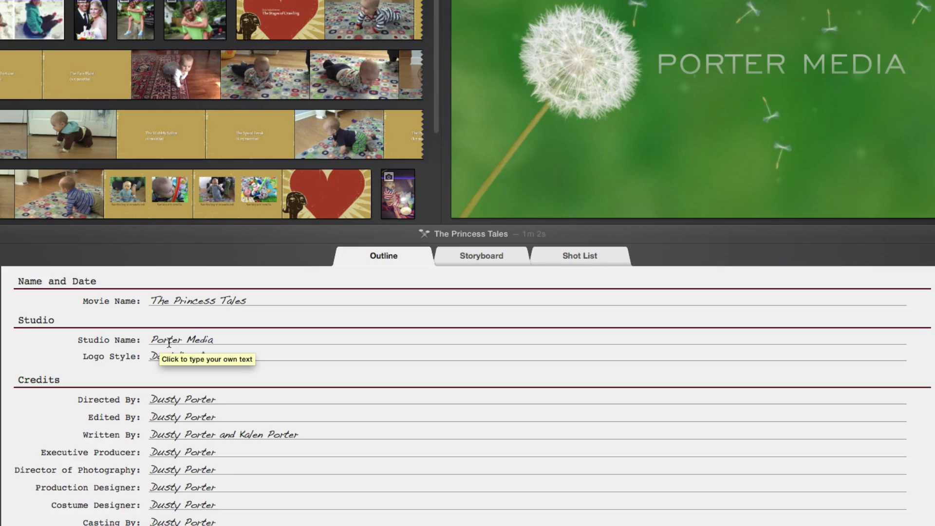
scroll(64, 405, down, 1)
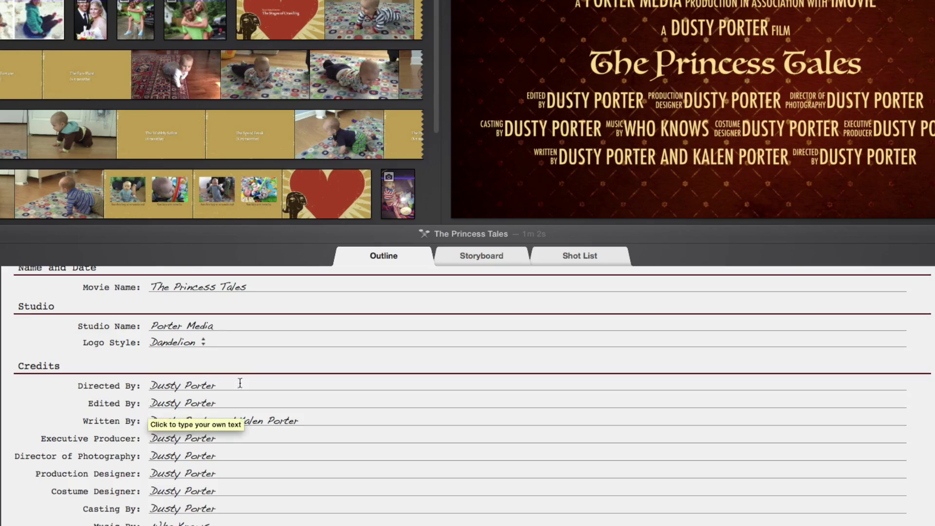
click(472, 258)
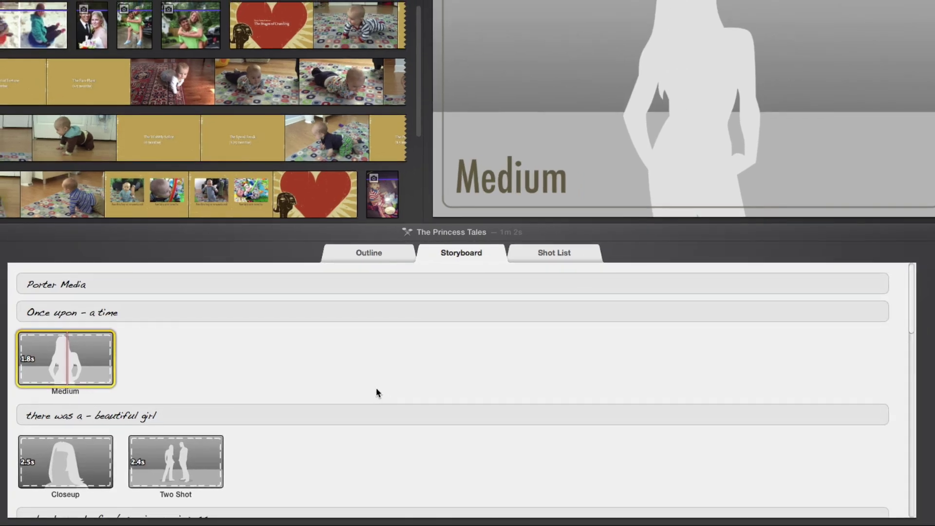
scroll(282, 364, down, 1)
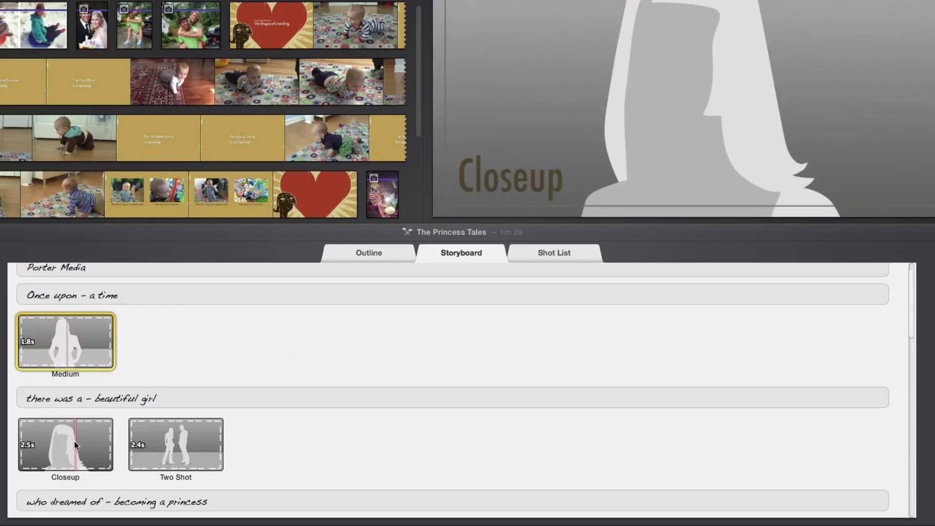
scroll(341, 432, down, 4)
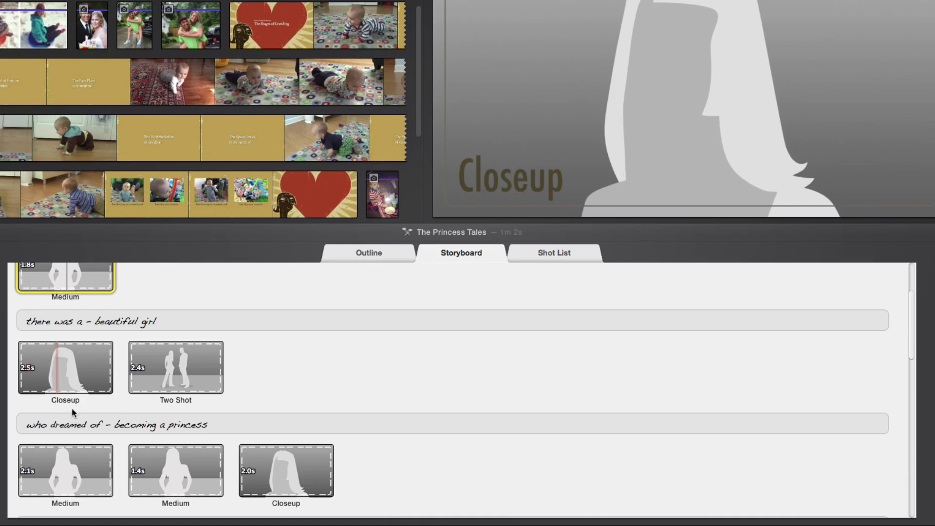
scroll(133, 388, up, 1)
scroll(42, 305, up, 3)
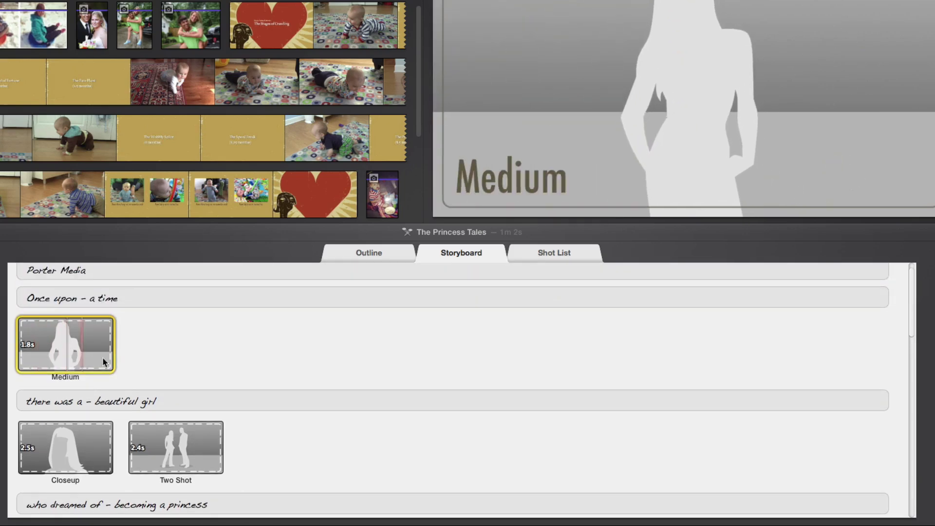
scroll(133, 372, down, 1)
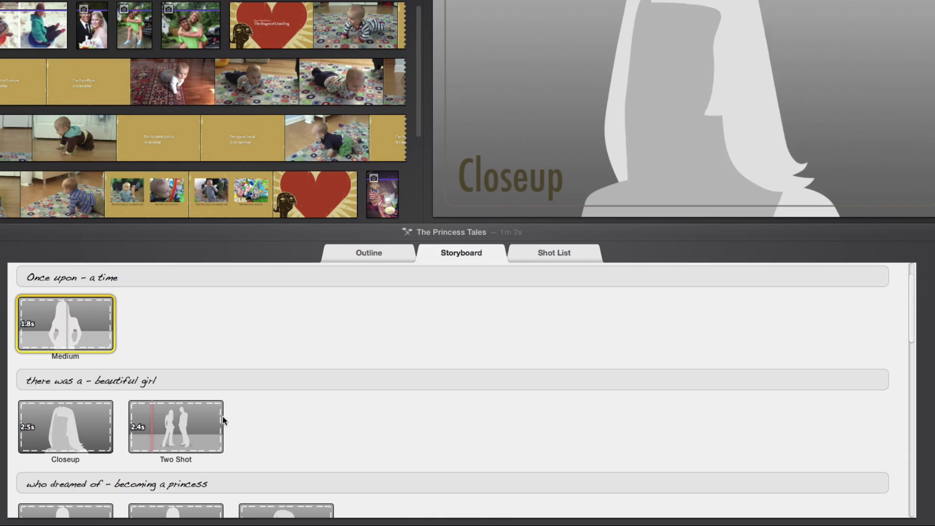
scroll(336, 414, down, 1)
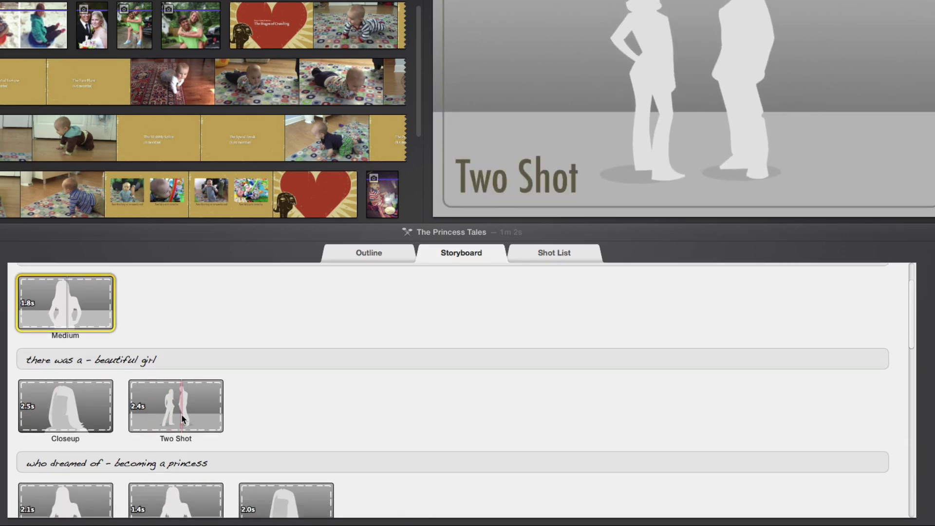
scroll(286, 411, down, 3)
scroll(288, 404, down, 3)
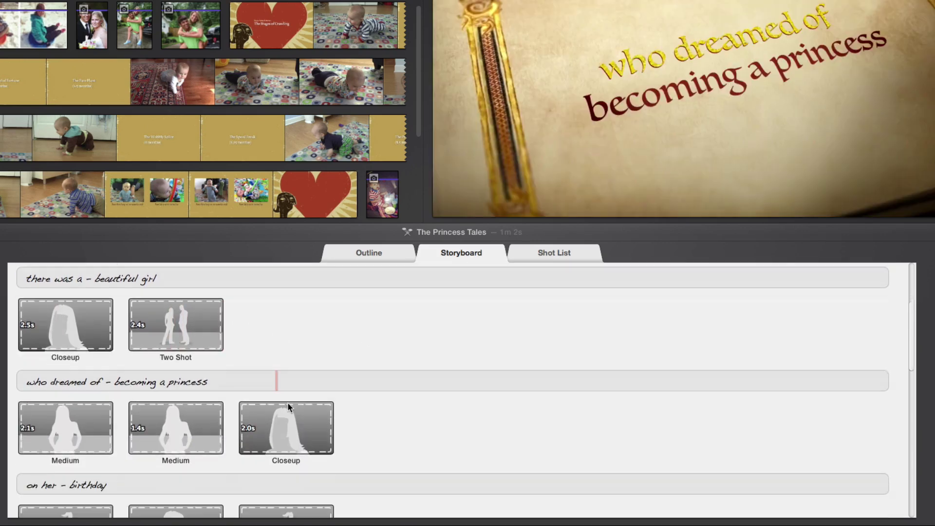
scroll(288, 404, up, 6)
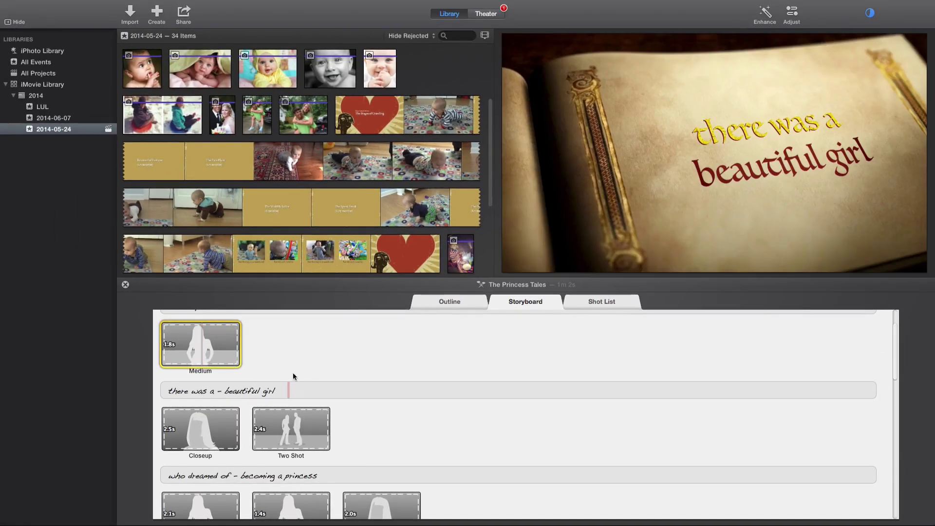
Mark a range of the dog clip and place it into the Closeup placeholder.
click(262, 164)
drag(266, 248, 211, 348)
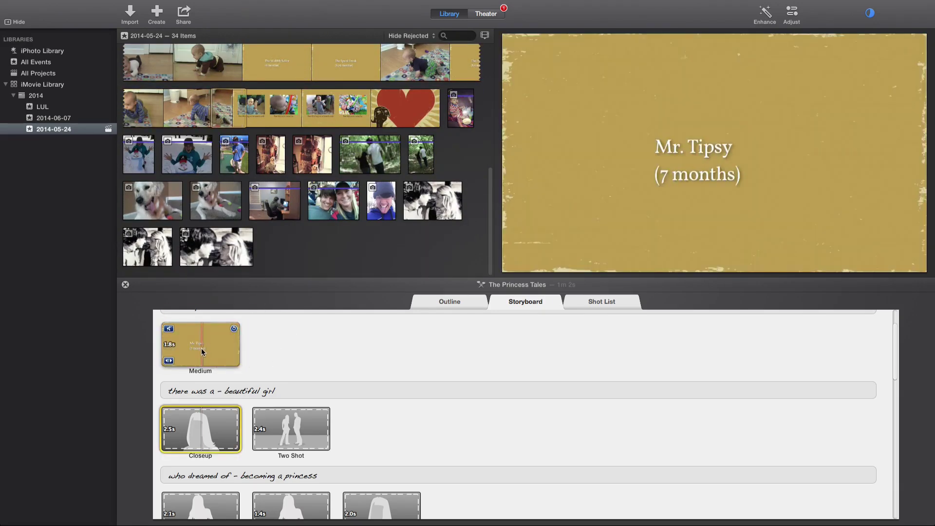
drag(203, 351, 237, 183)
click(156, 205)
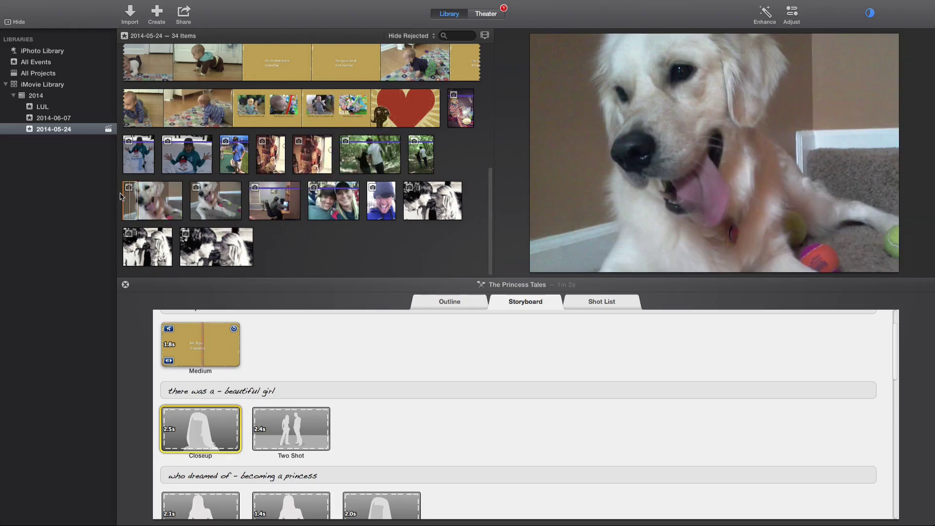
click(134, 199)
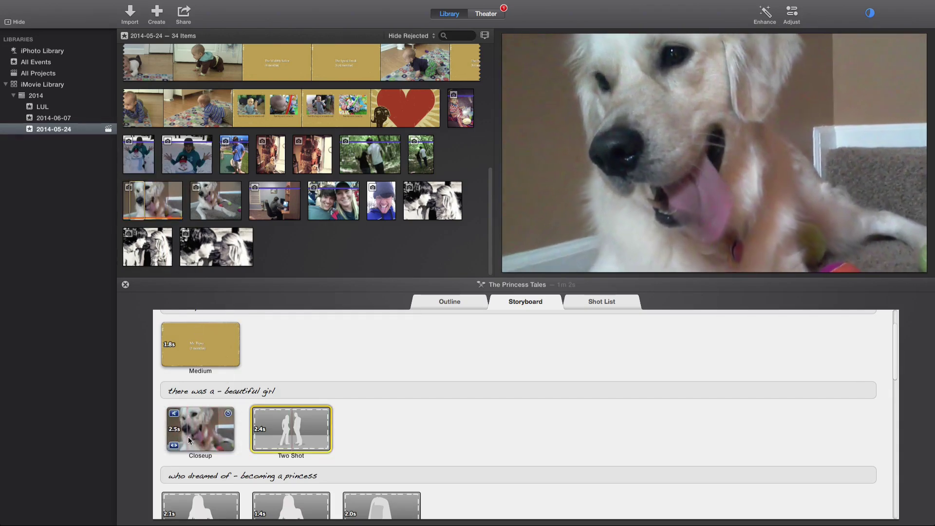
scroll(214, 432, down, 2)
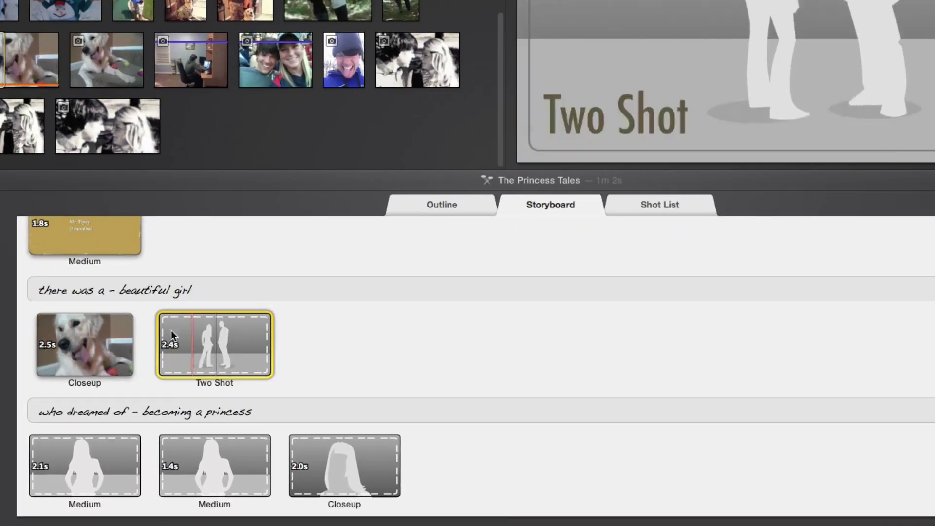
Preview the gold Medium title clip in the storyboard.
mouse_move(72, 348)
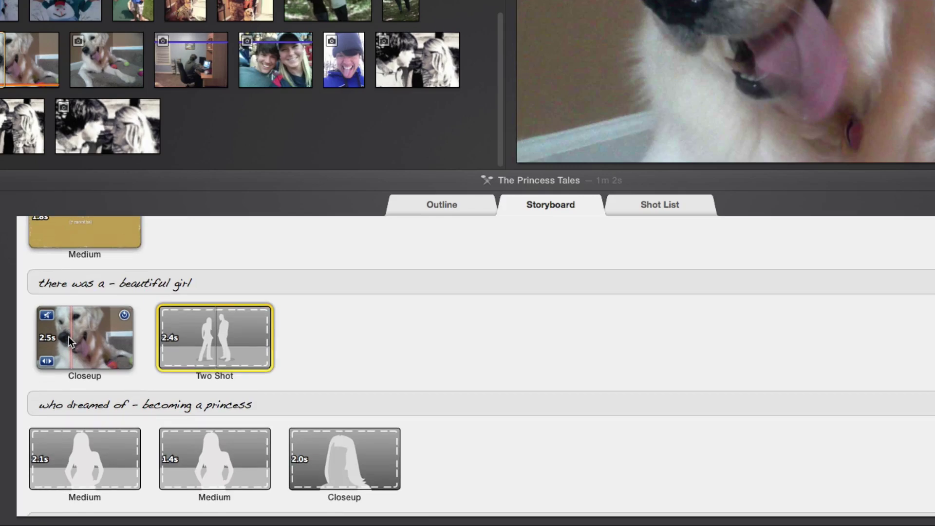
scroll(69, 337, up, 3)
click(86, 279)
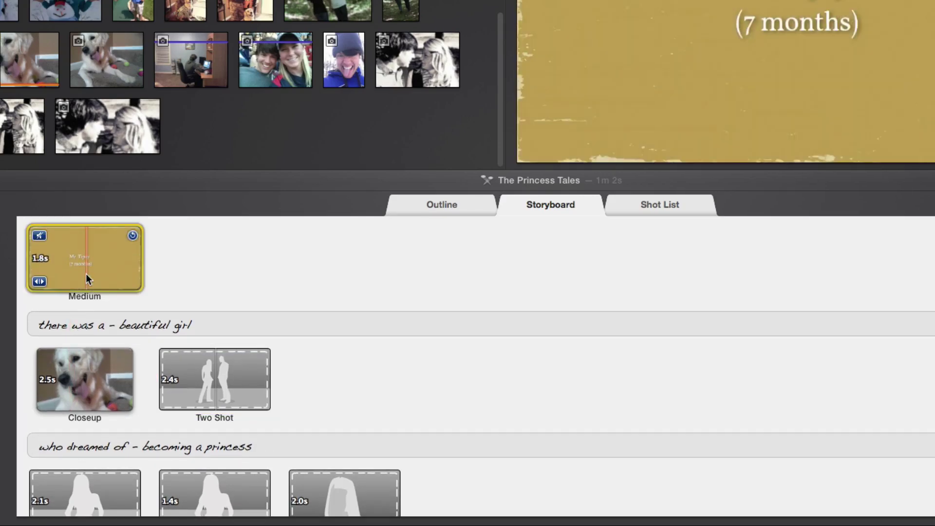
scroll(103, 320, down, 1)
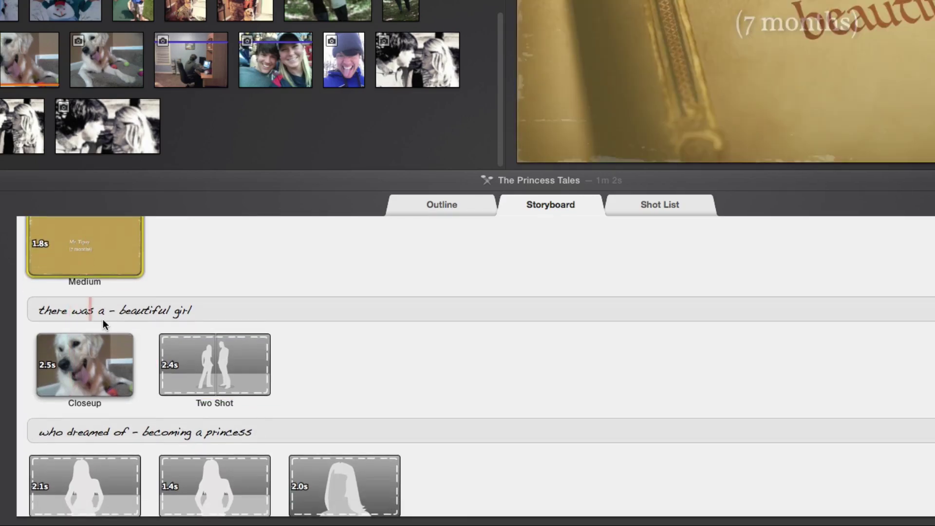
scroll(105, 323, up, 3)
scroll(104, 328, down, 4)
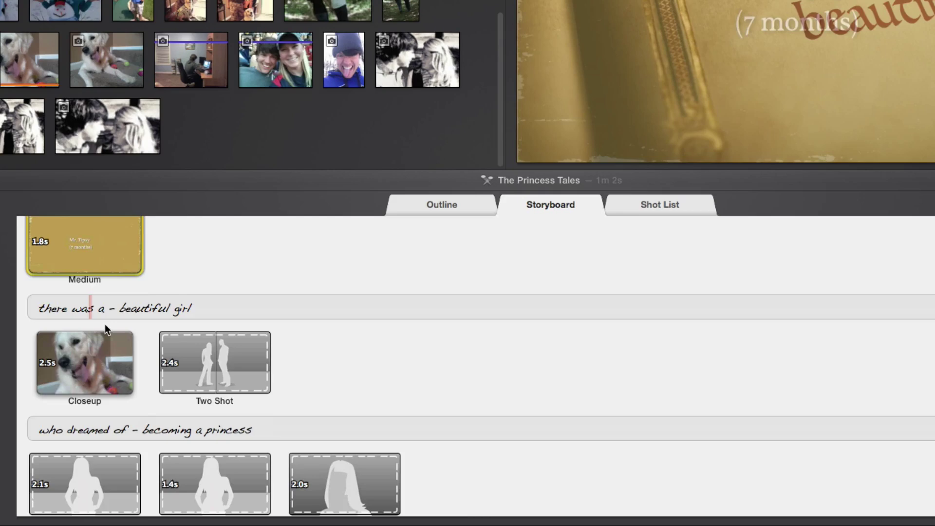
scroll(104, 324, up, 6)
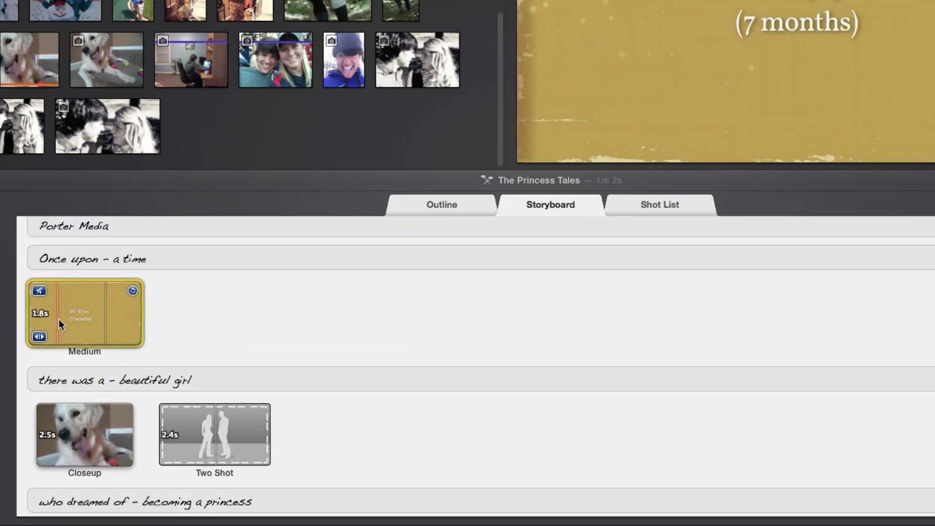
Mute the audio of the dog Closeup clip.
drag(78, 317, 98, 303)
scroll(184, 399, down, 4)
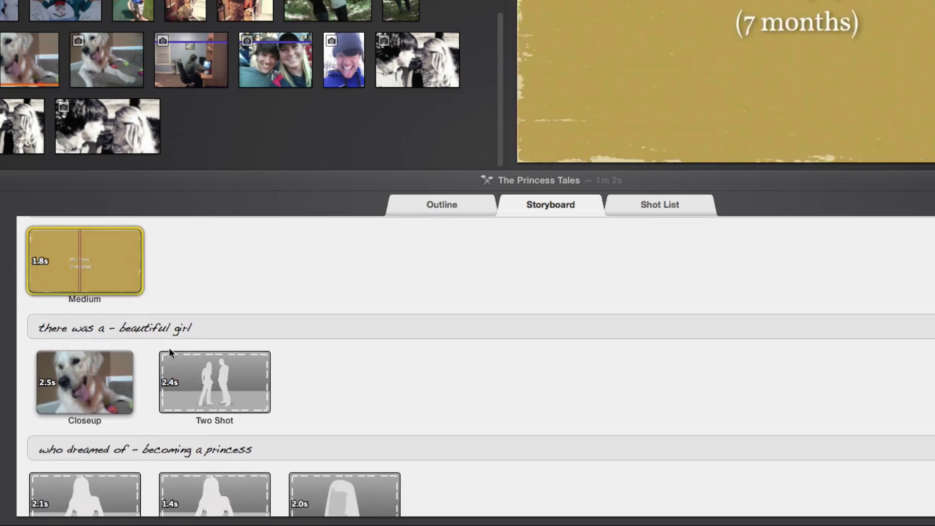
scroll(150, 447, down, 1)
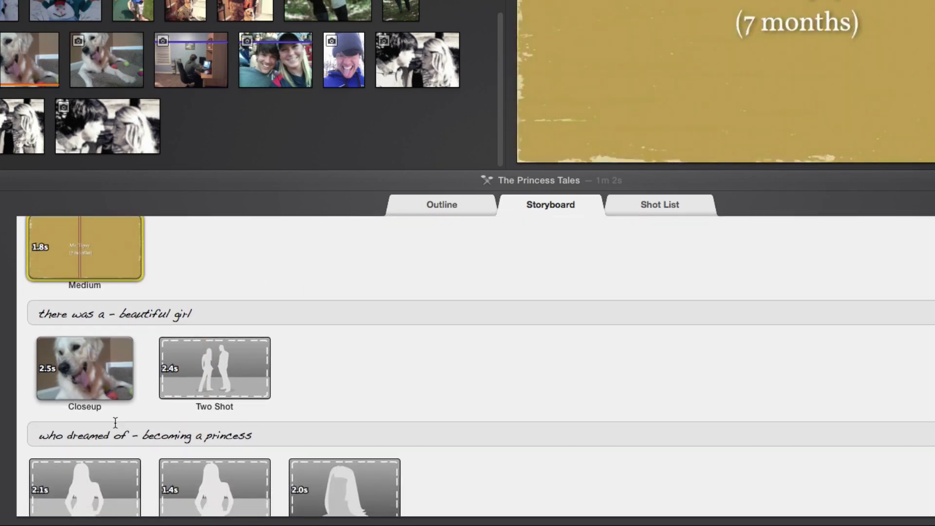
scroll(114, 420, down, 1)
mouse_move(98, 387)
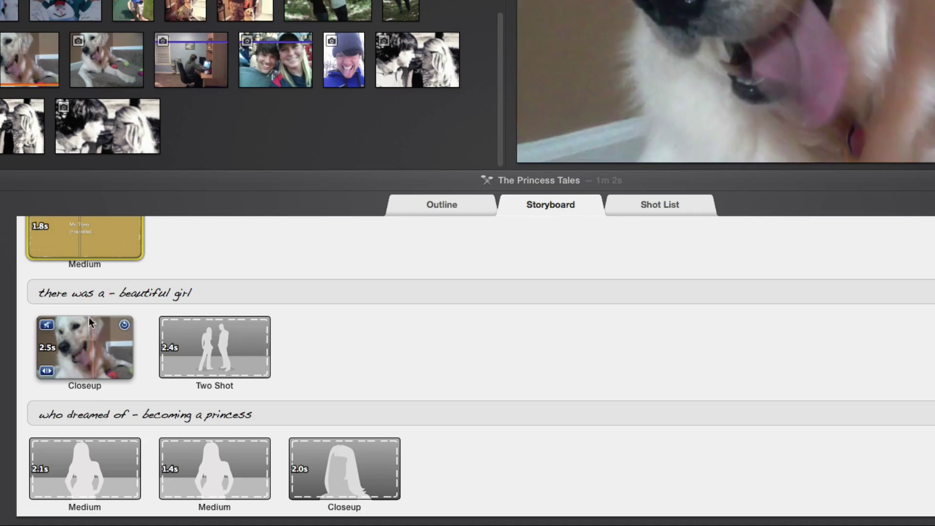
click(48, 325)
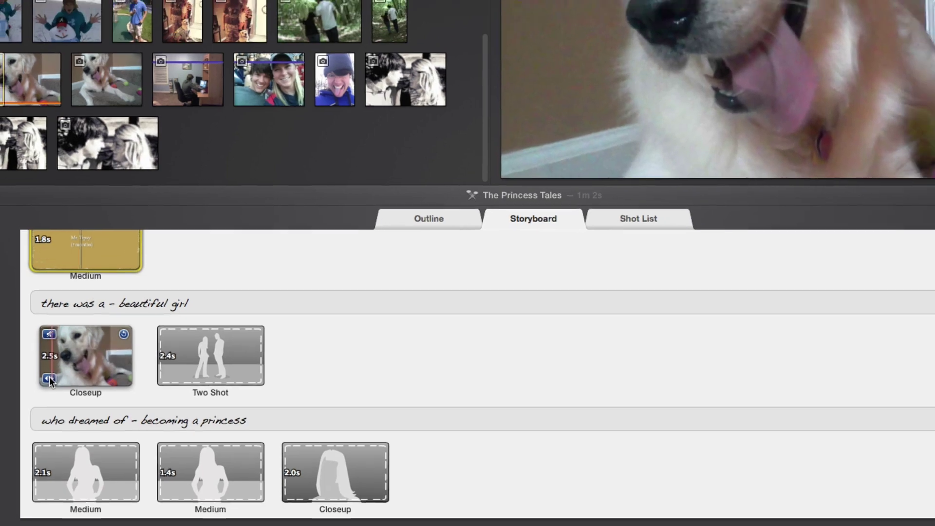
click(47, 371)
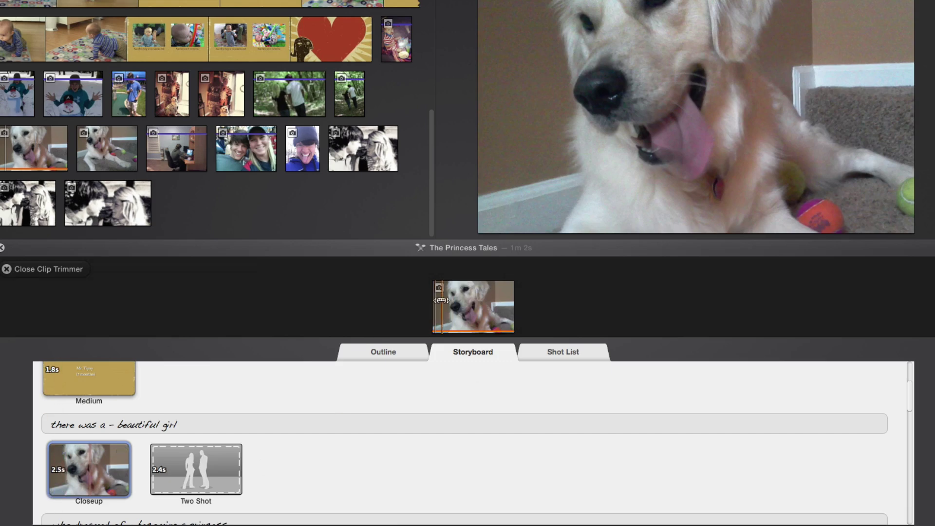
scroll(371, 482, down, 2)
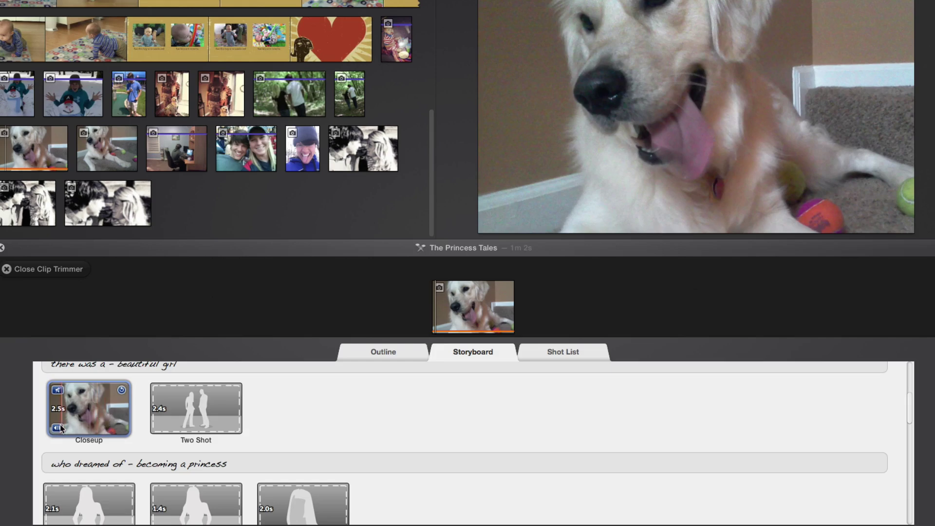
click(6, 269)
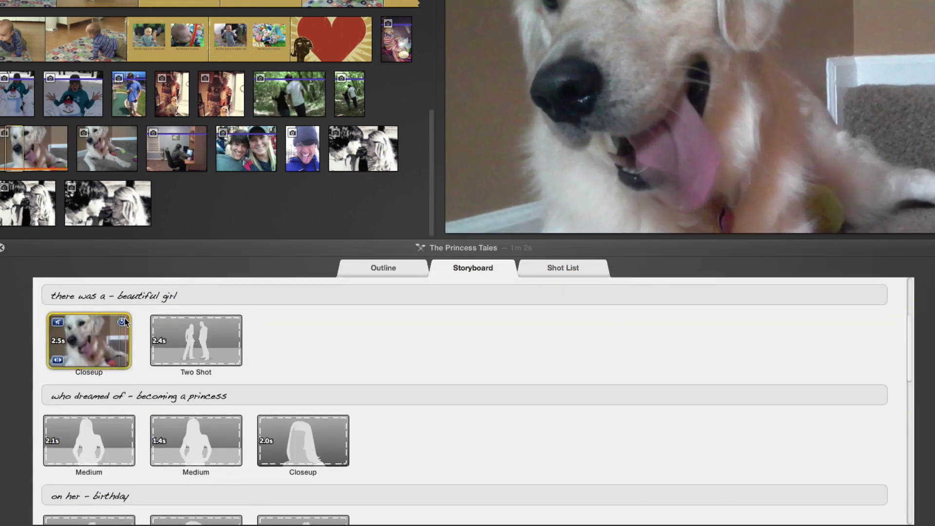
Clear the footage from the Closeup shot and the Mr. Tipsy title from the Medium shot.
click(121, 322)
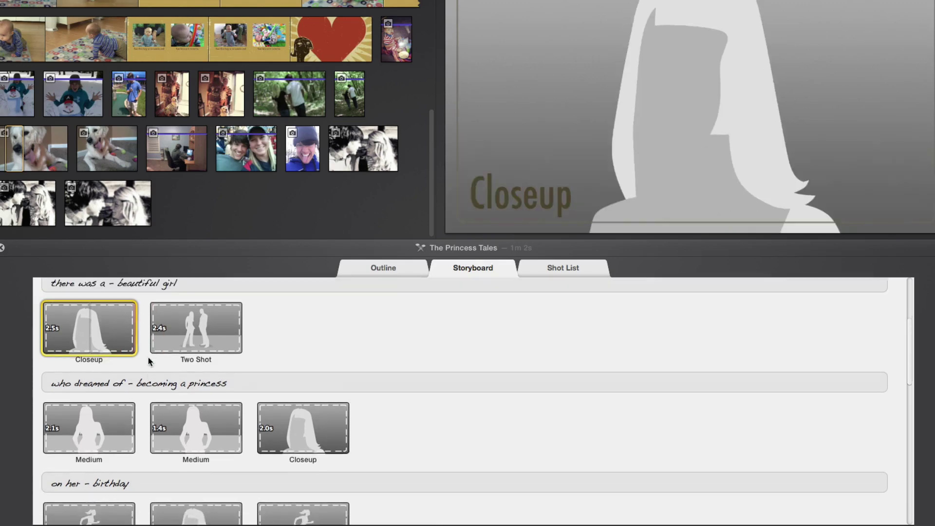
scroll(148, 357, up, 3)
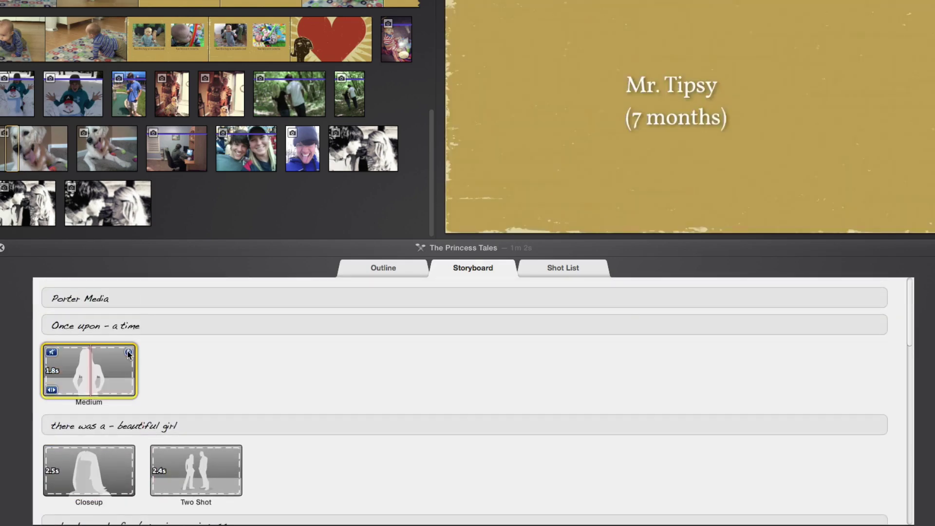
click(128, 352)
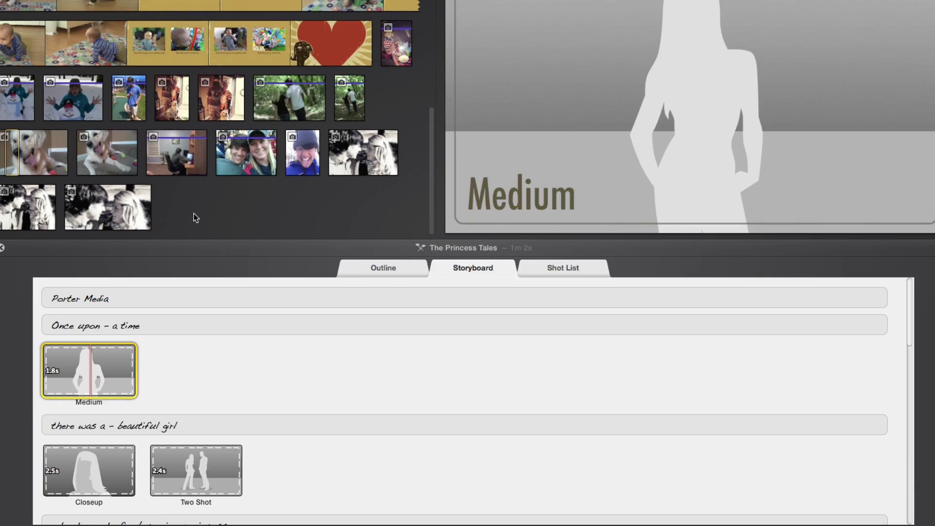
Fill the Medium and Closeup shots with the second dog clip, then play from 'beautiful girl'.
drag(98, 148, 81, 411)
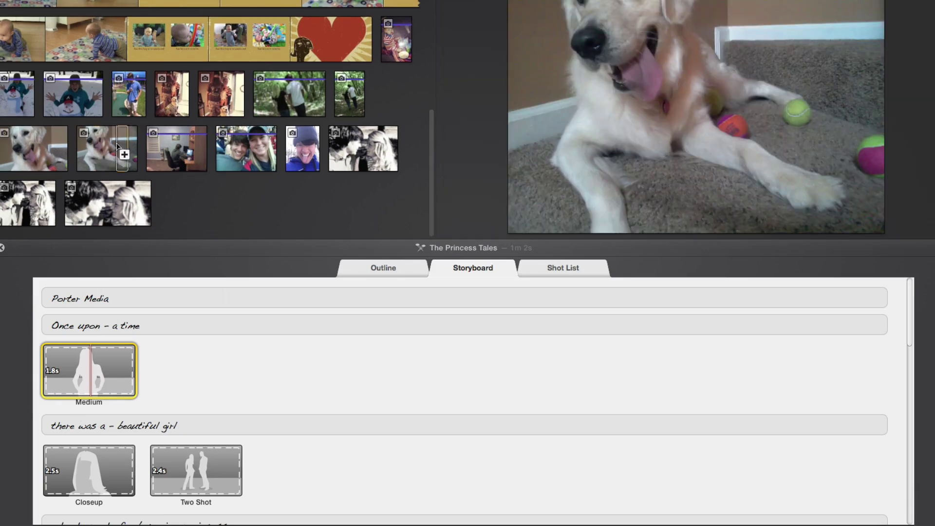
click(98, 148)
click(110, 148)
scroll(202, 317, down, 1)
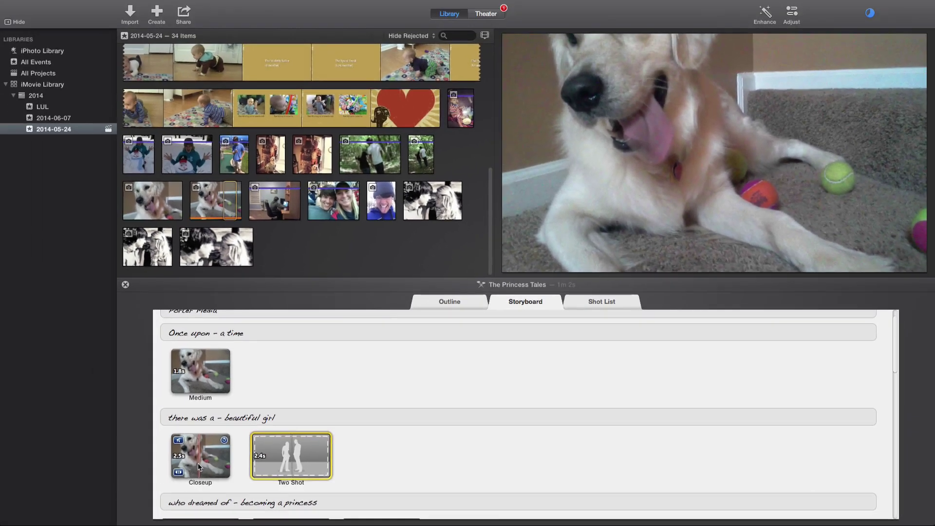
click(86, 460)
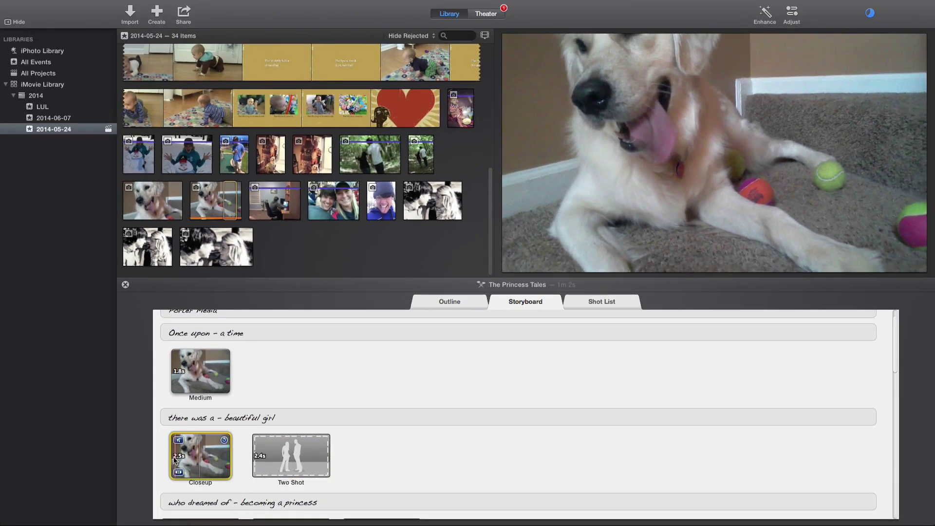
click(177, 441)
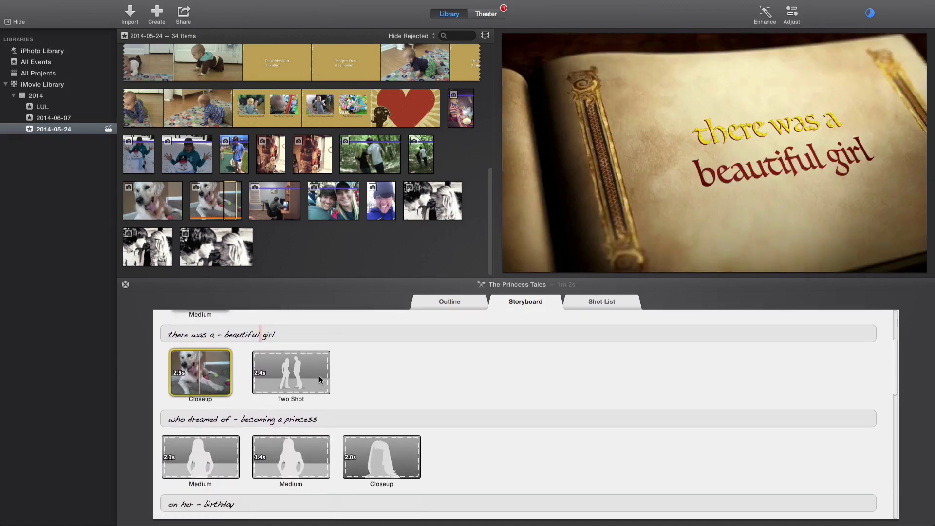
Scroll to the birthday scene and try The Engine Revver clip in the first Action shot, then remove it.
scroll(341, 409, down, 2)
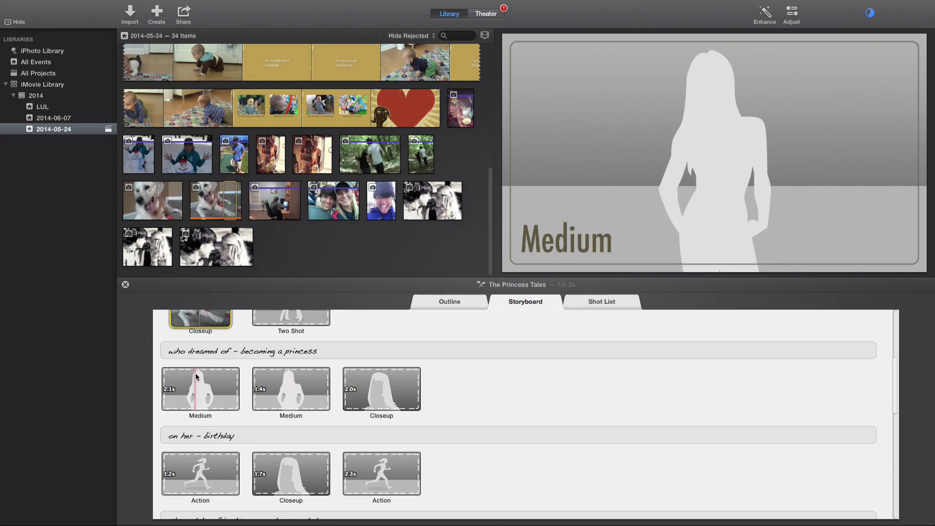
scroll(219, 378, down, 7)
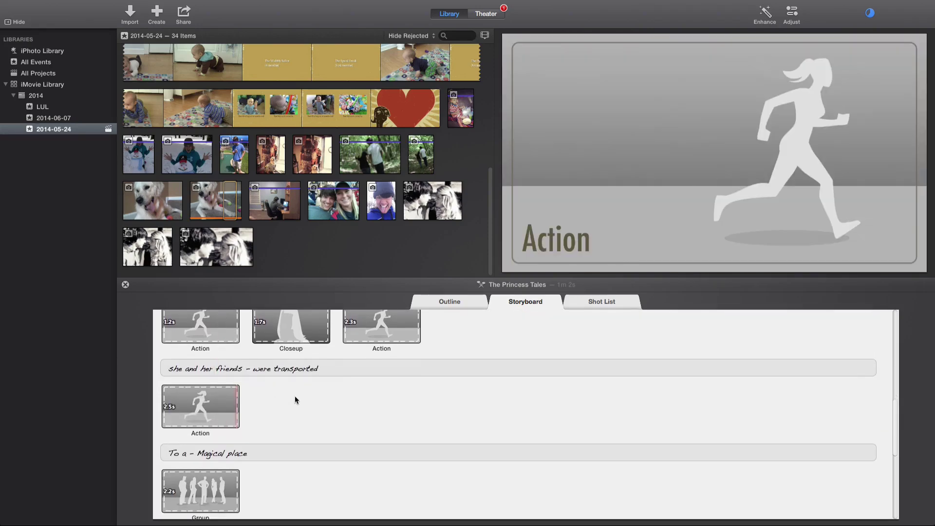
scroll(268, 397, up, 2)
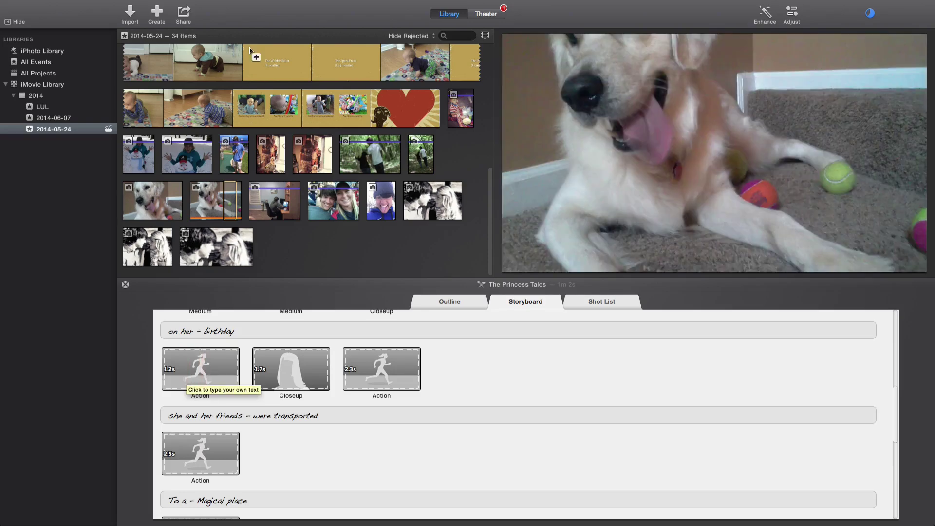
scroll(325, 243, up, 1)
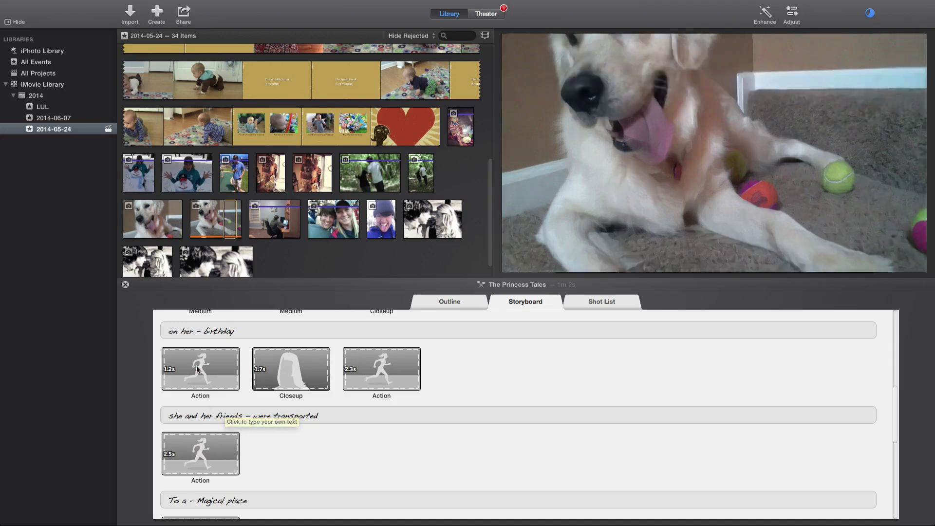
click(198, 369)
click(190, 88)
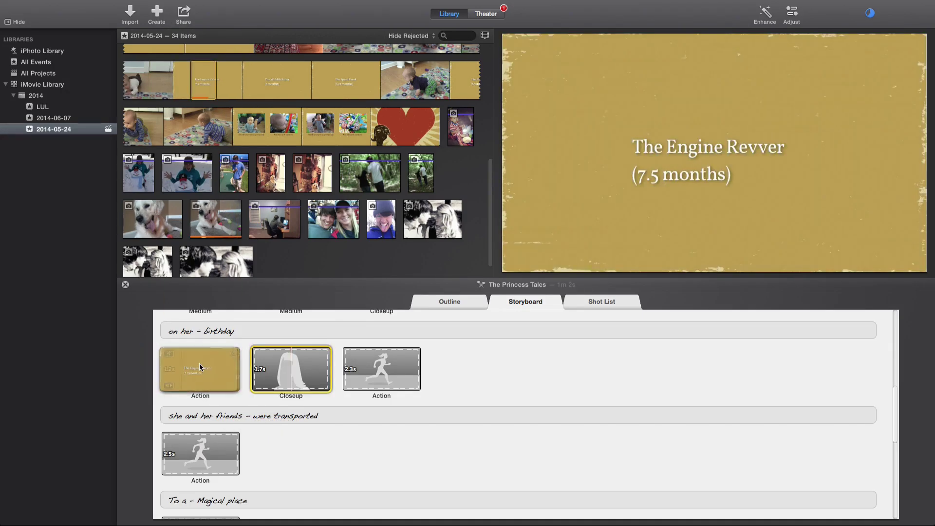
click(235, 353)
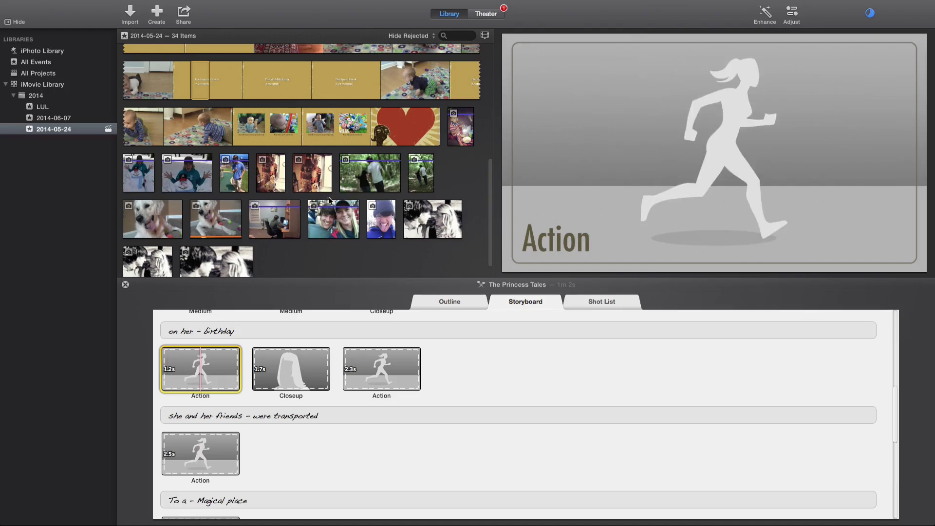
Scroll the storyboard back up to the opening titles.
scroll(245, 213, up, 5)
scroll(246, 213, up, 4)
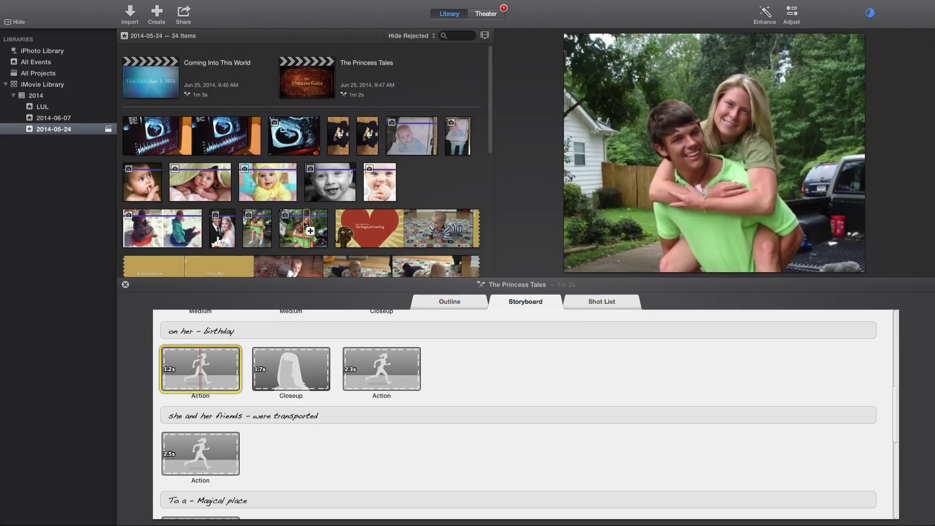
scroll(299, 457, down, 2)
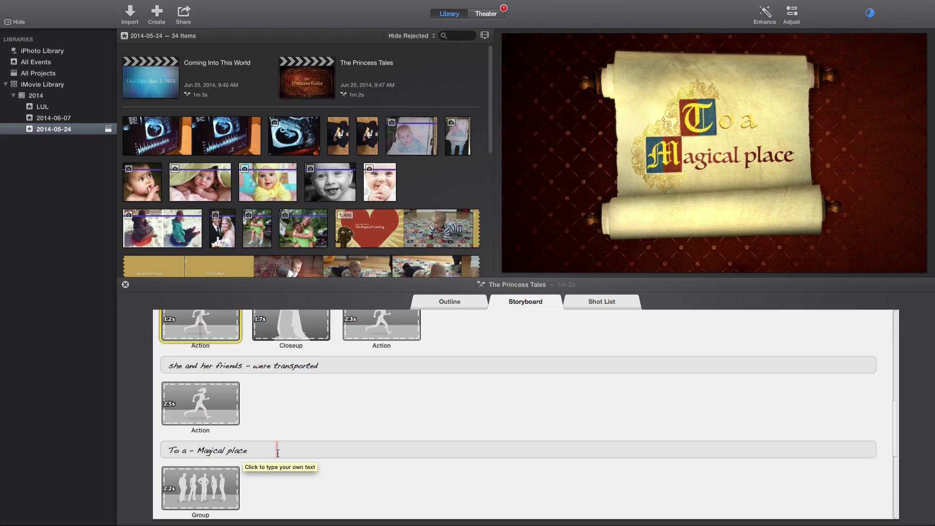
scroll(266, 438, up, 10)
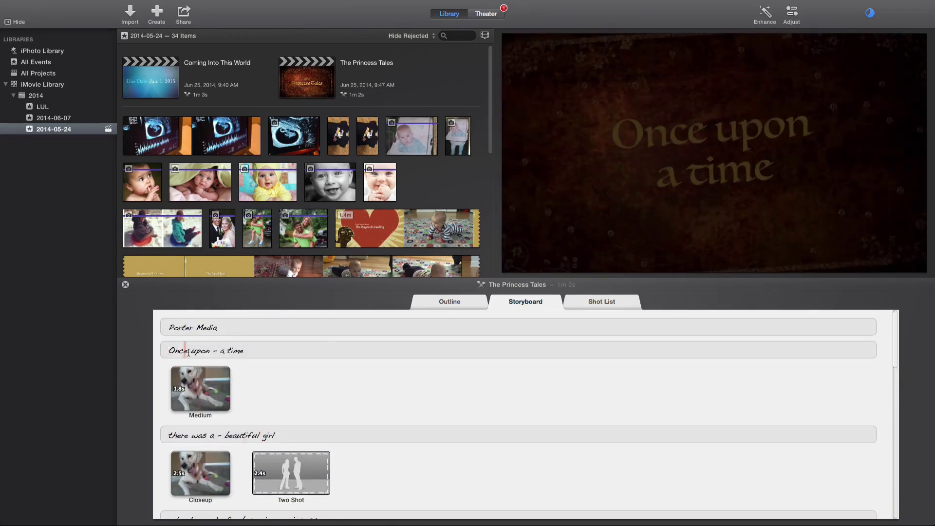
Replace 'Once upon' in the first title line with 'In A Land Far Away'.
click(210, 352)
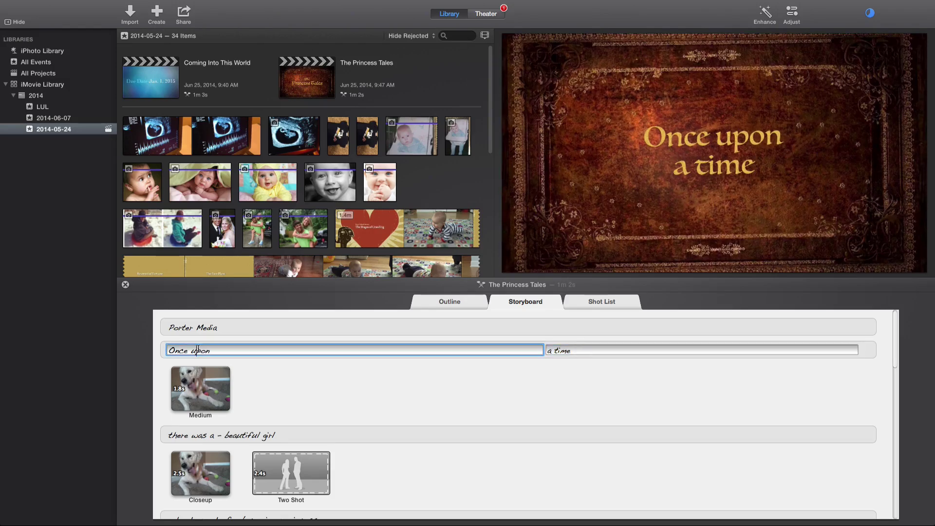
triple_click(198, 350)
text(In A Land)
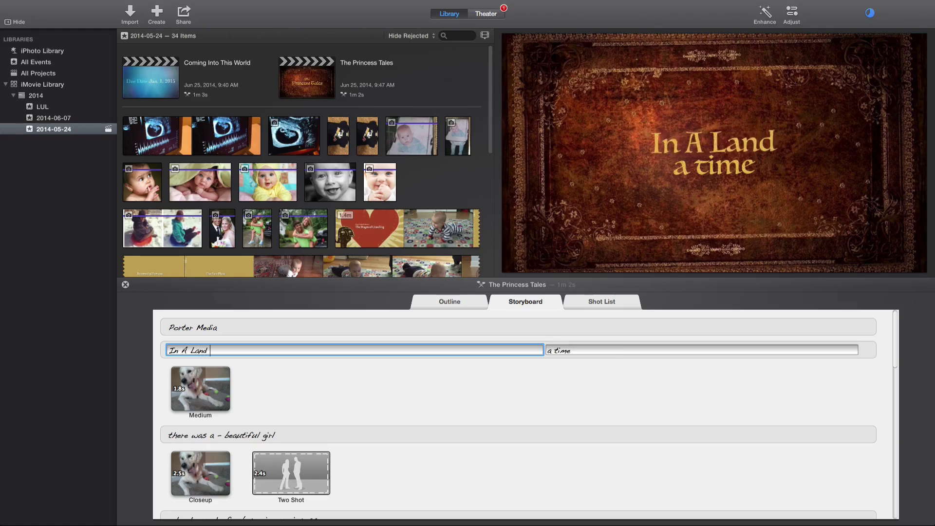
text( Far Away)
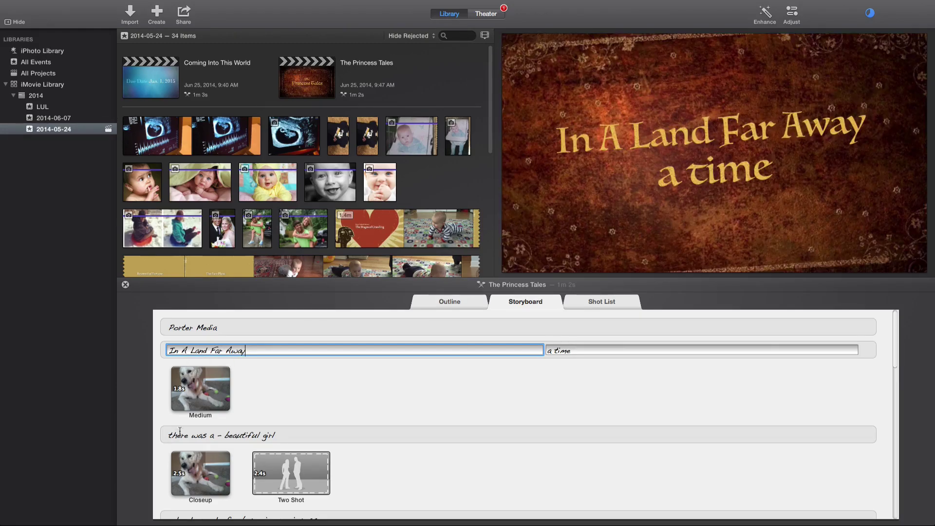
click(208, 436)
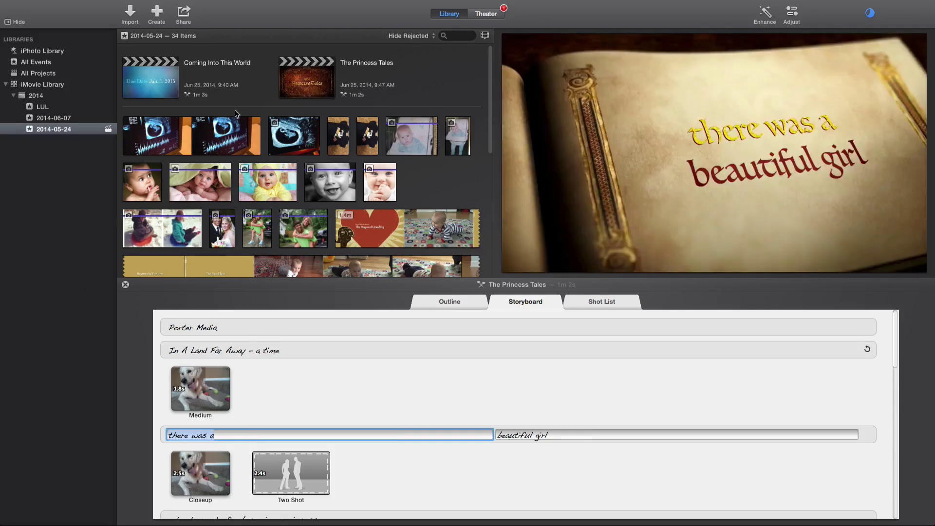
Open the Coming Into This World trailer and inspect its 'story of a boy' title without changes.
click(202, 78)
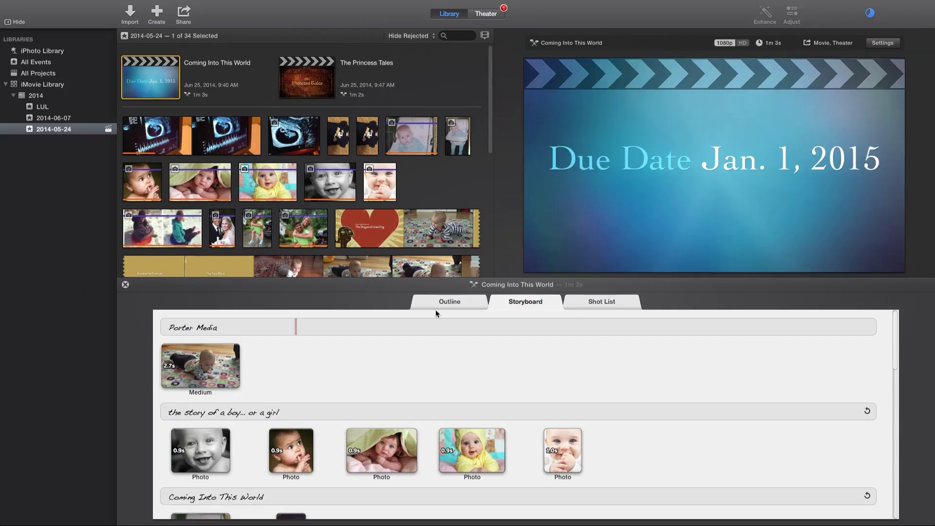
scroll(159, 363, down, 1)
click(166, 391)
key(Return)
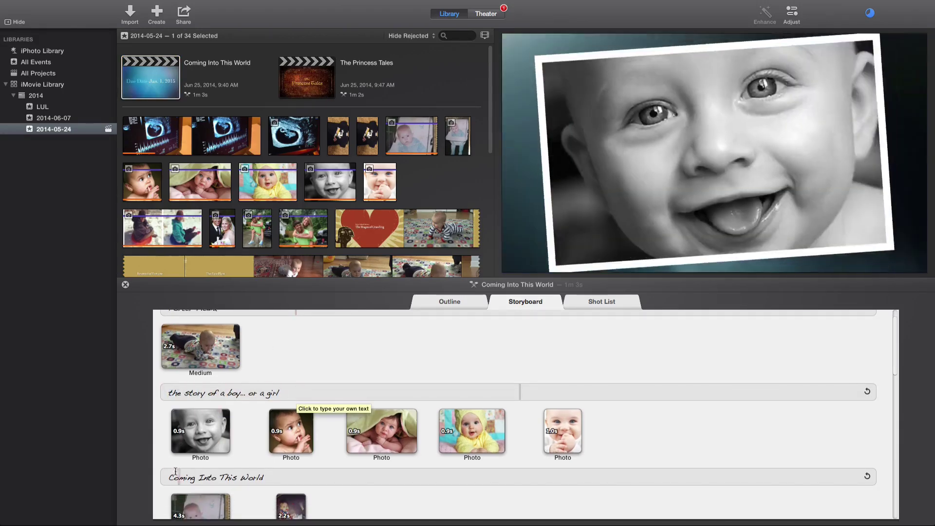
Scroll through its storyboard, then view the Shot List and the Outline credits.
scroll(171, 363, down, 5)
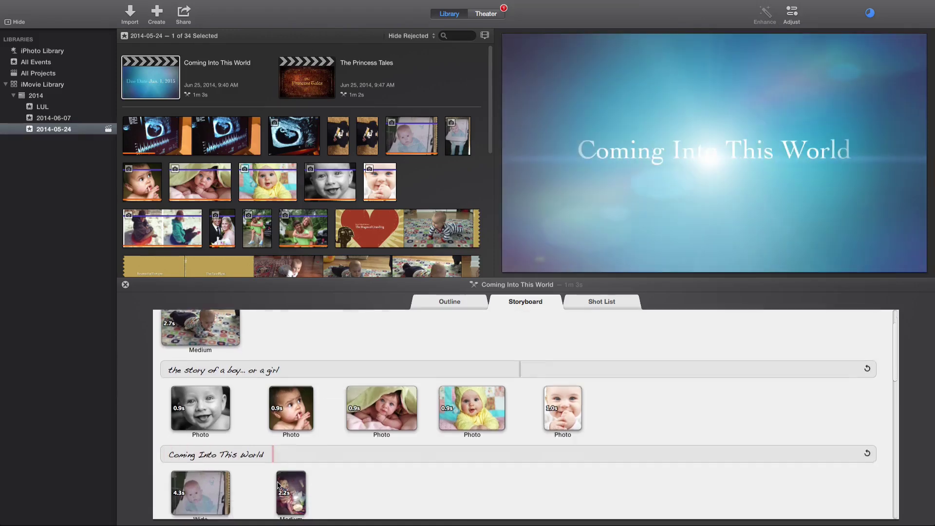
mouse_move(219, 437)
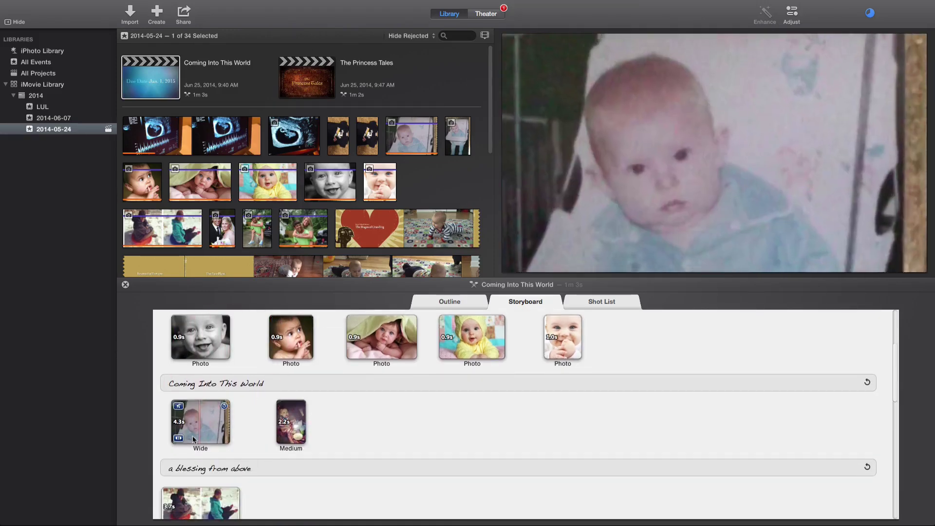
scroll(313, 426, down, 3)
scroll(283, 454, down, 20)
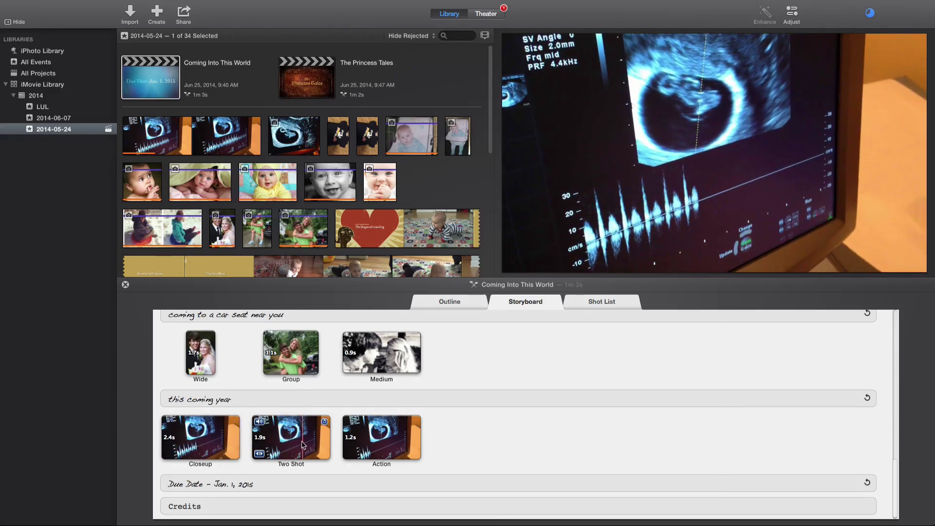
scroll(308, 446, up, 10)
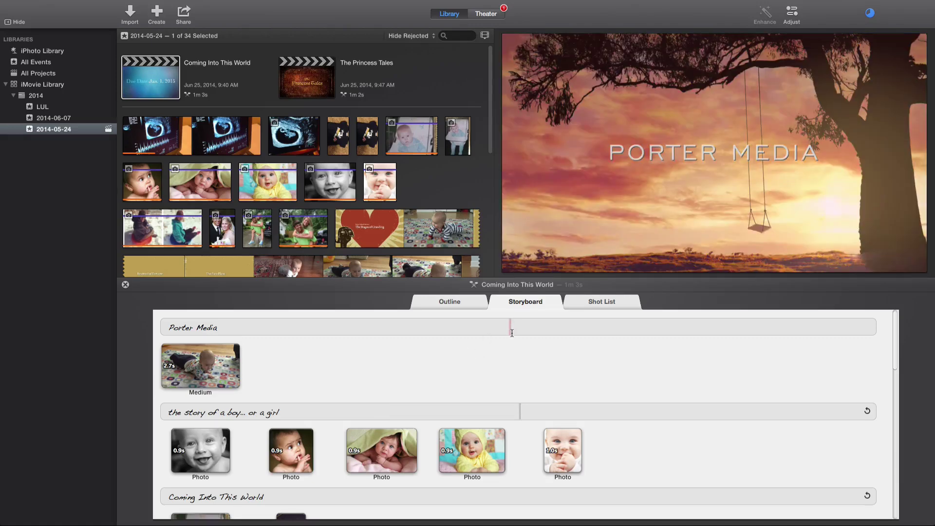
click(601, 303)
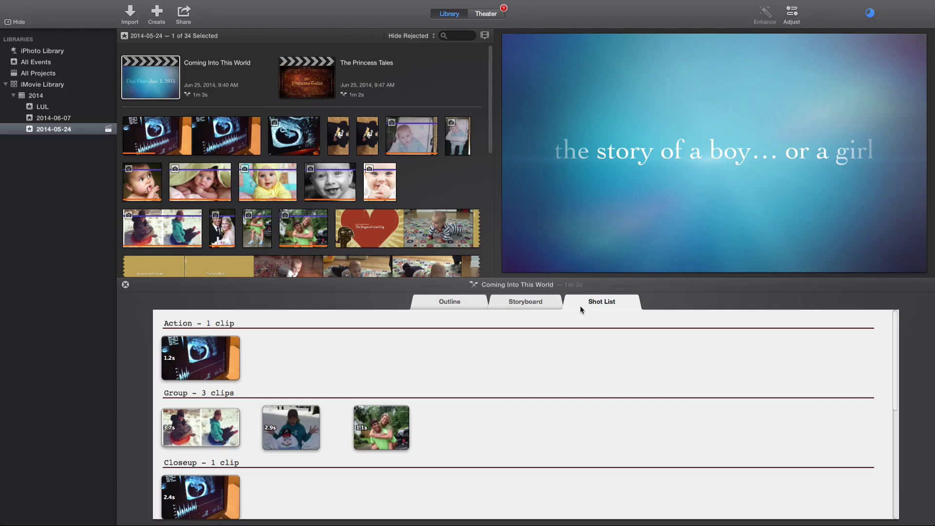
click(446, 301)
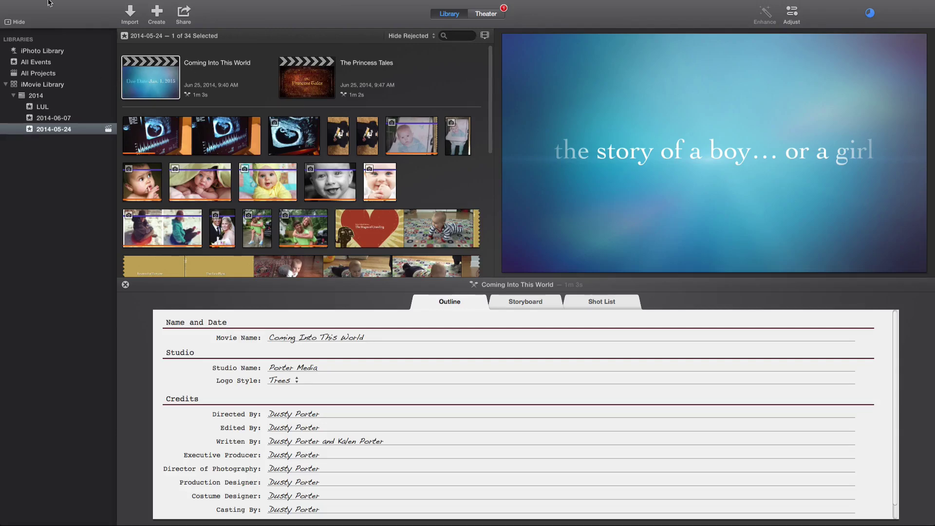
click(68, 5)
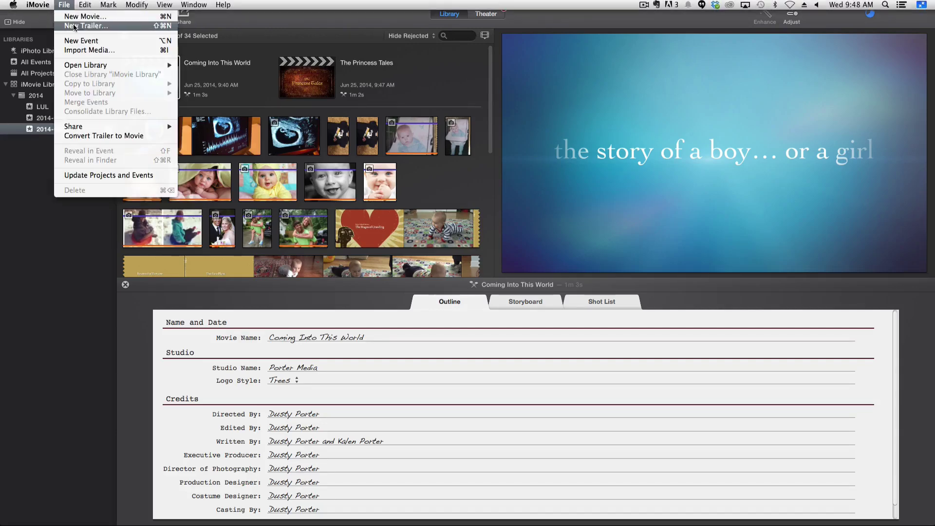
click(74, 26)
scroll(332, 279, down, 3)
scroll(332, 280, down, 5)
scroll(333, 350, down, 2)
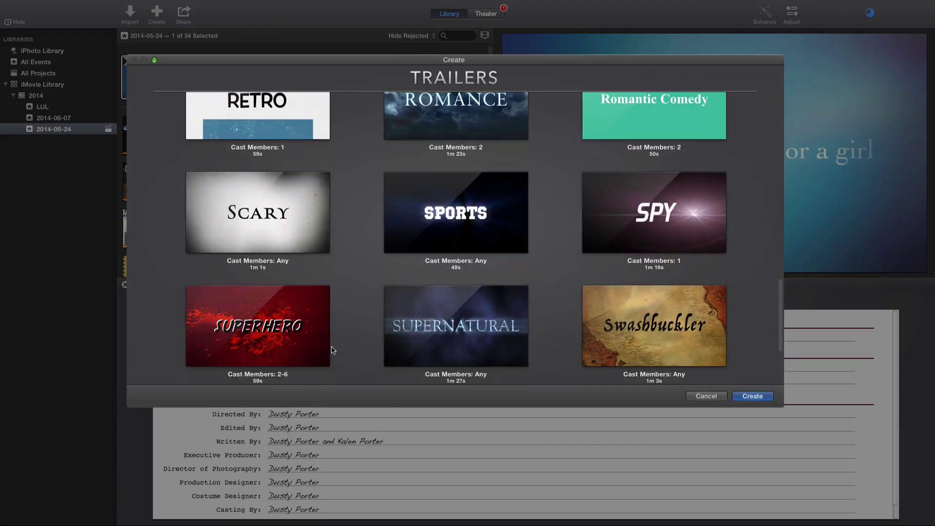
scroll(333, 350, down, 2)
scroll(329, 340, down, 3)
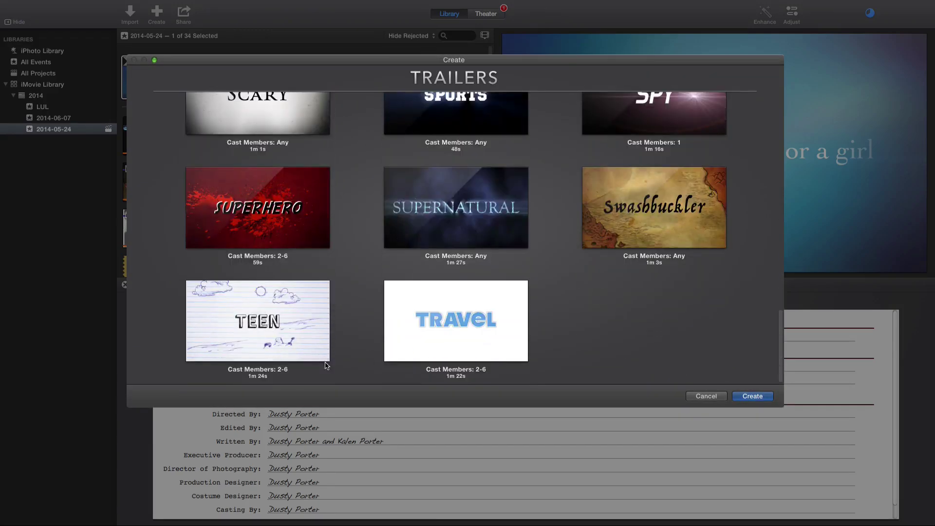
scroll(324, 326, up, 5)
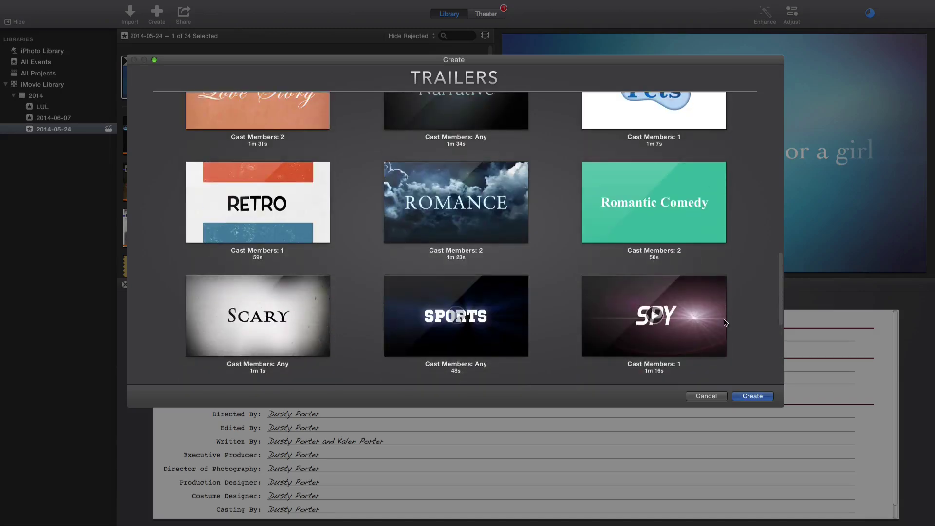
click(703, 394)
click(515, 305)
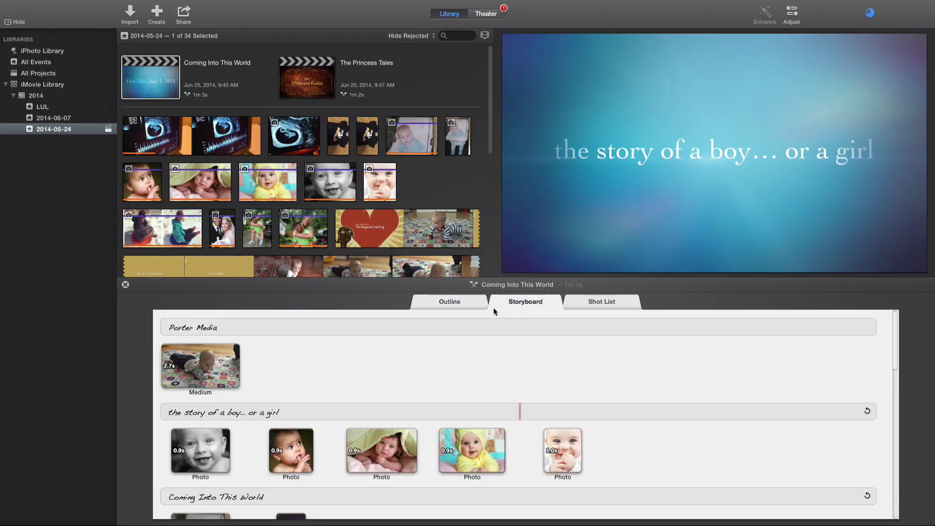
click(334, 332)
click(183, 14)
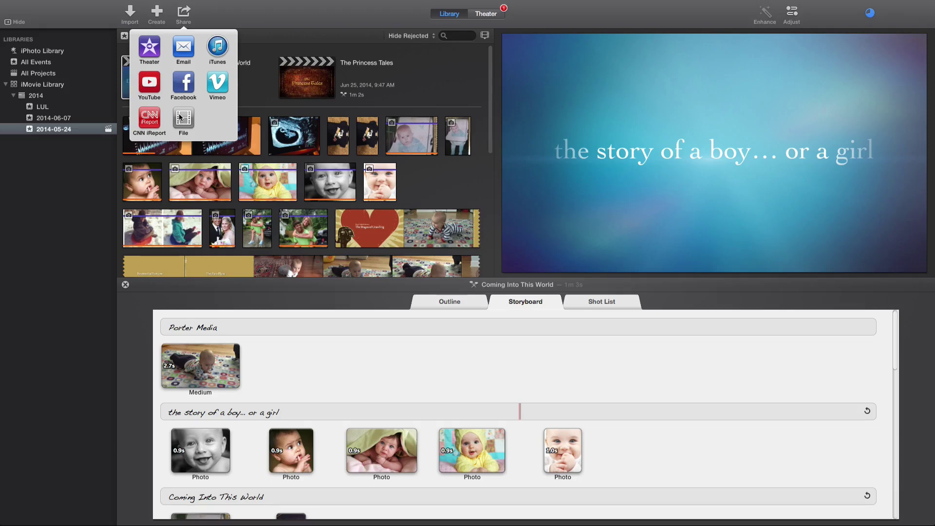
click(183, 119)
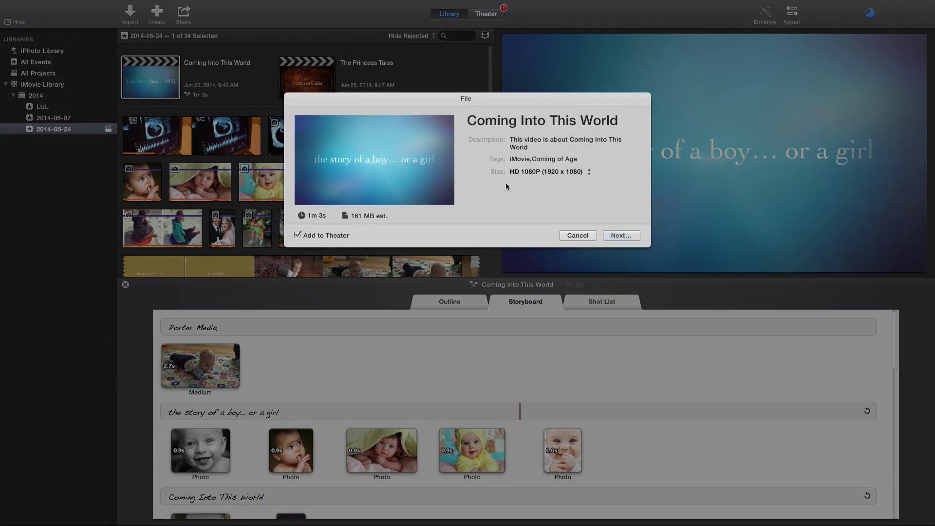
click(519, 172)
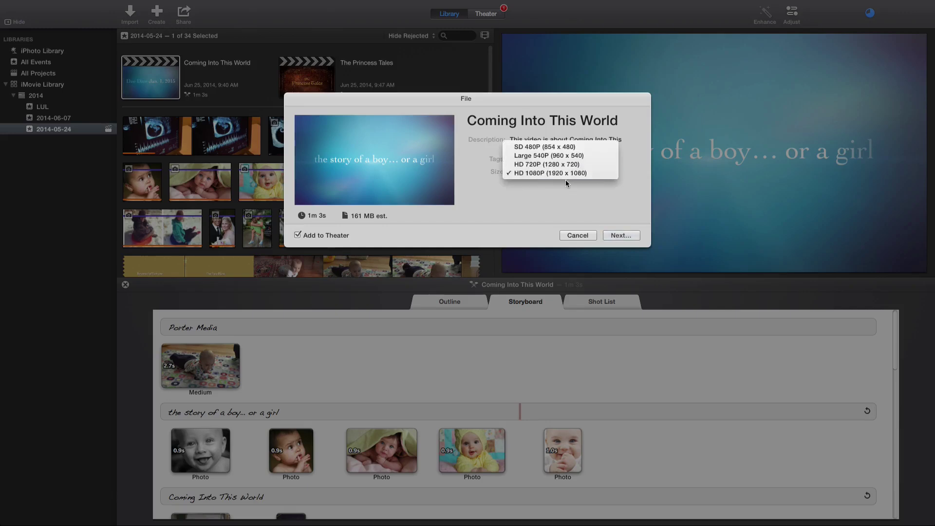
click(557, 174)
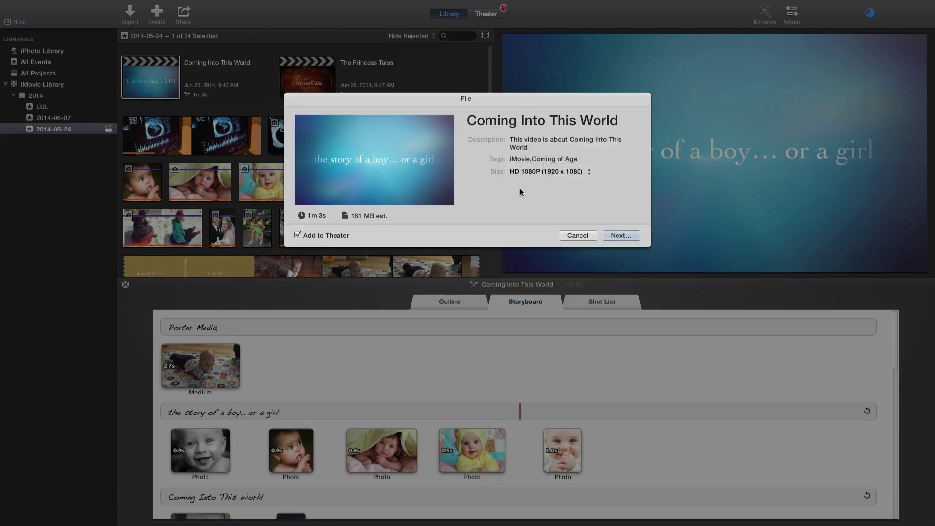
click(594, 234)
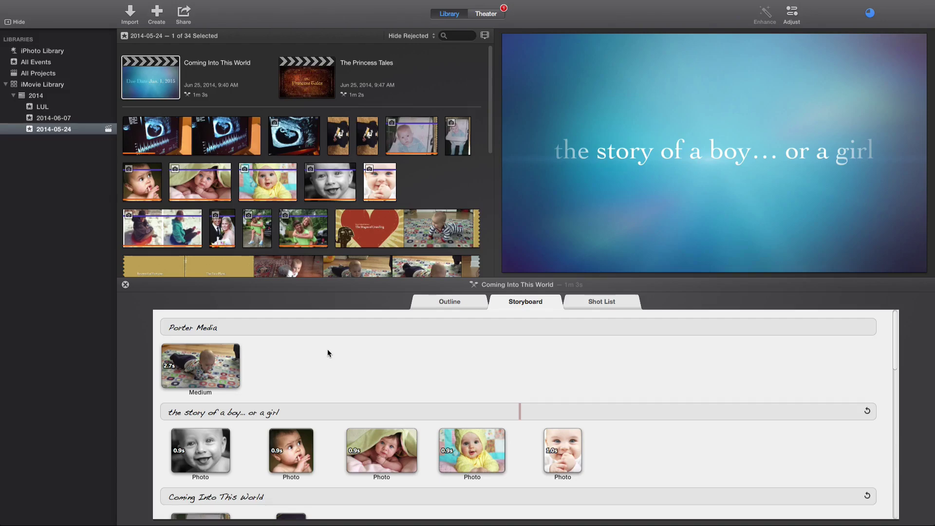
click(446, 303)
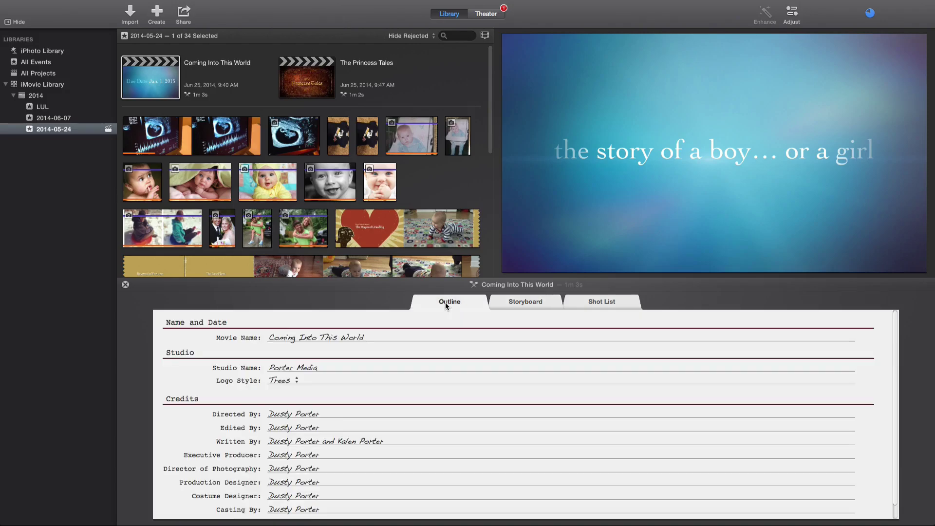
click(519, 303)
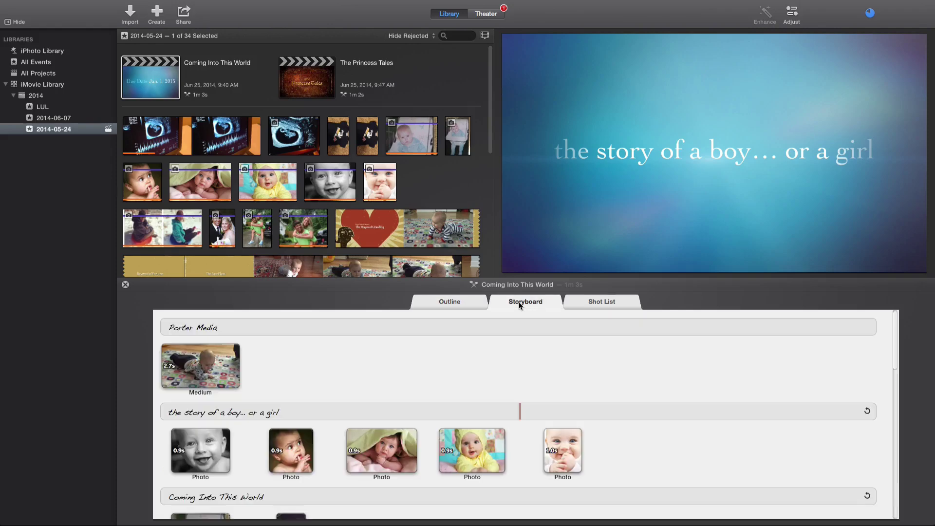